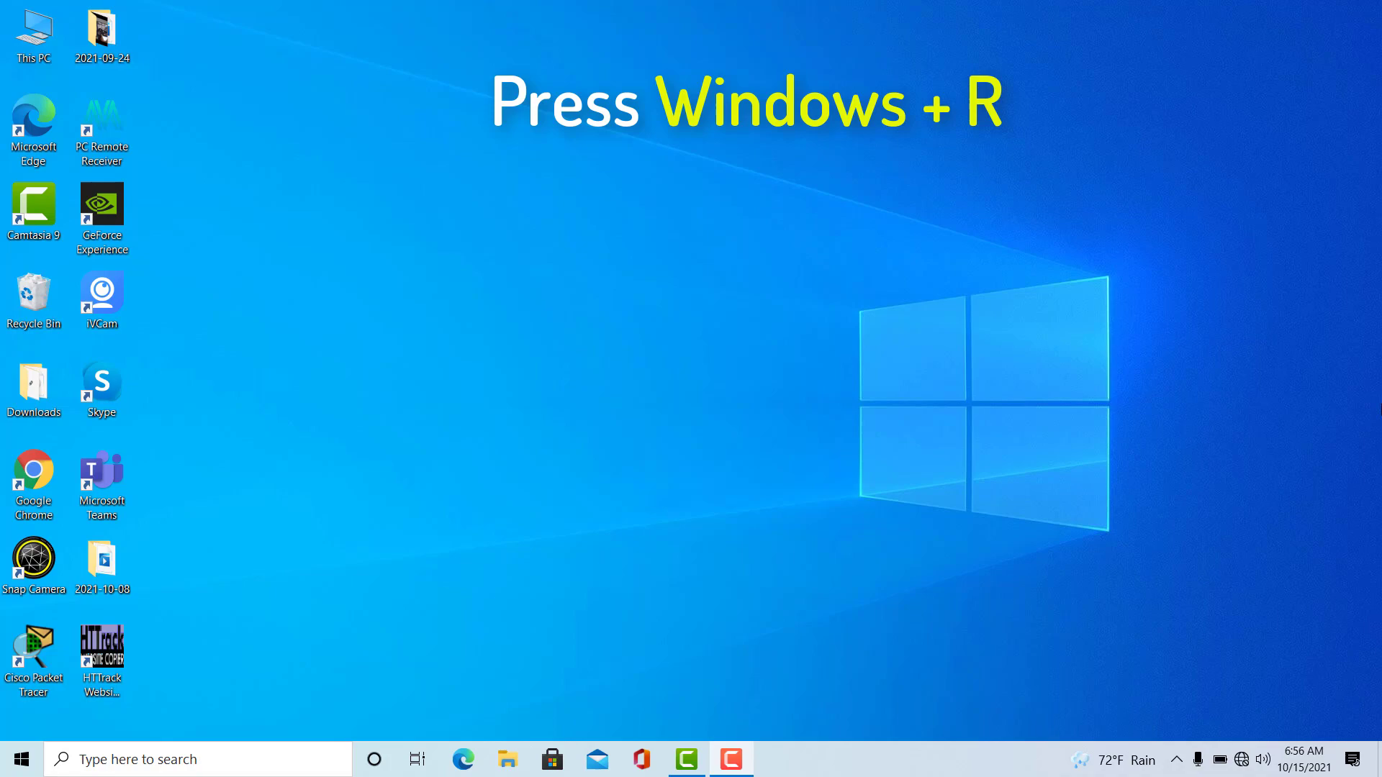
# Clear the Run box and run devmgmt.msc to launch Device Manager
pyautogui.press('super+r')
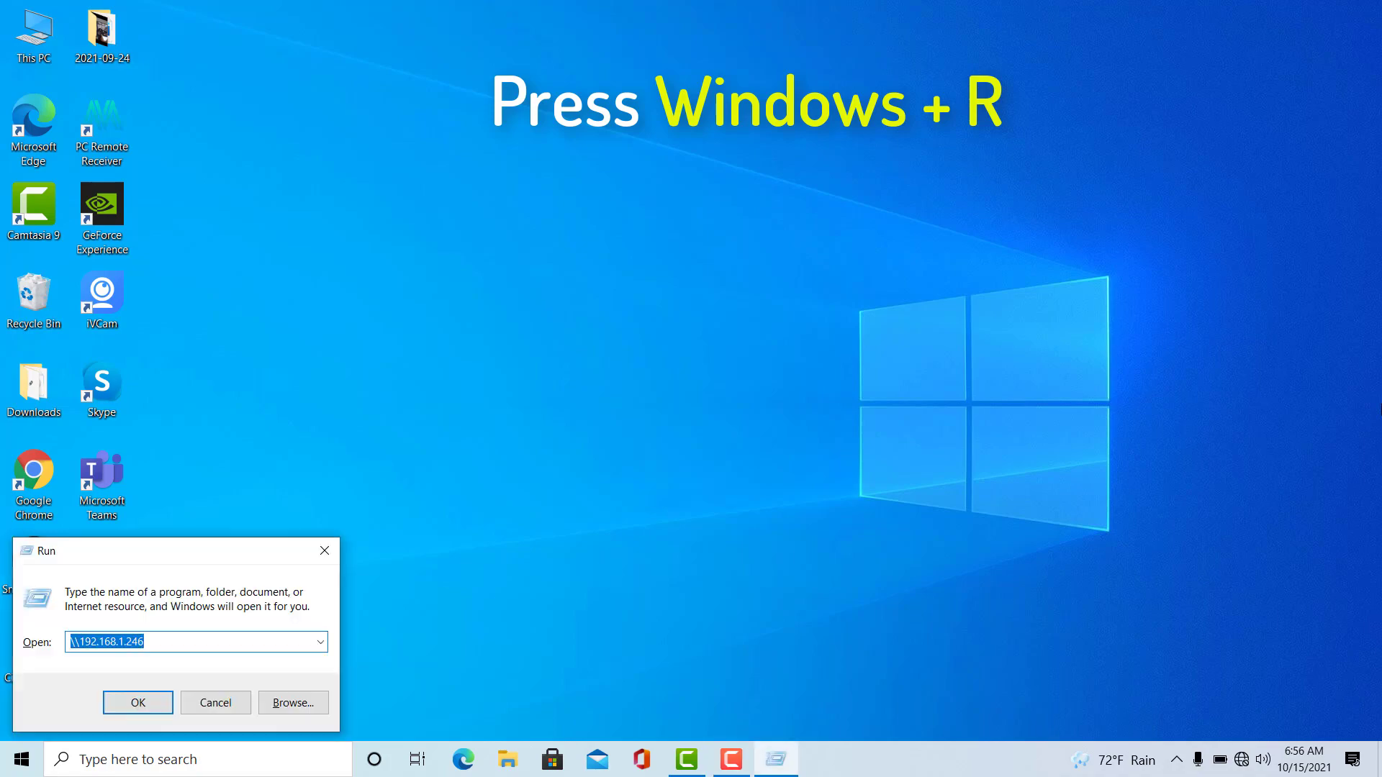
pyautogui.press('BackSpace')
pyautogui.write('de')
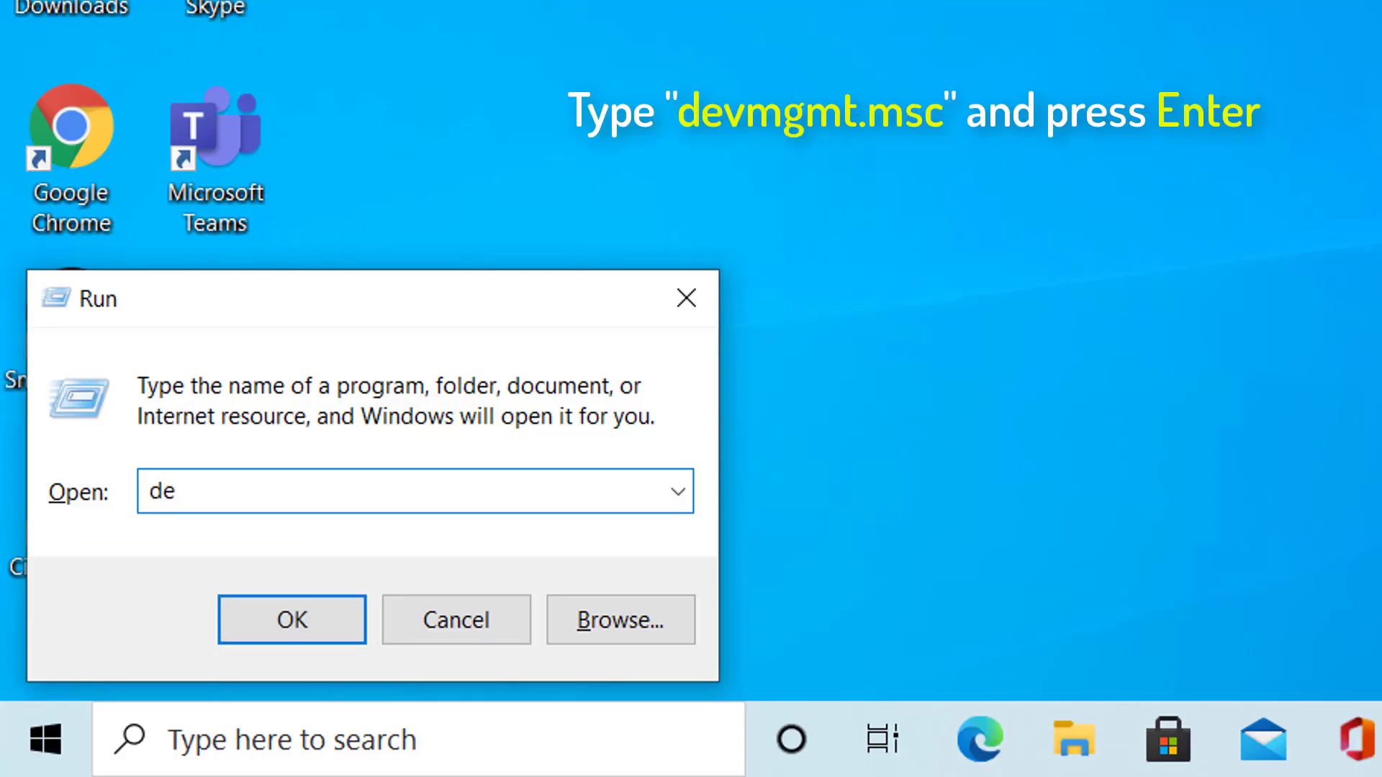
pyautogui.write('vmgmt.msc')
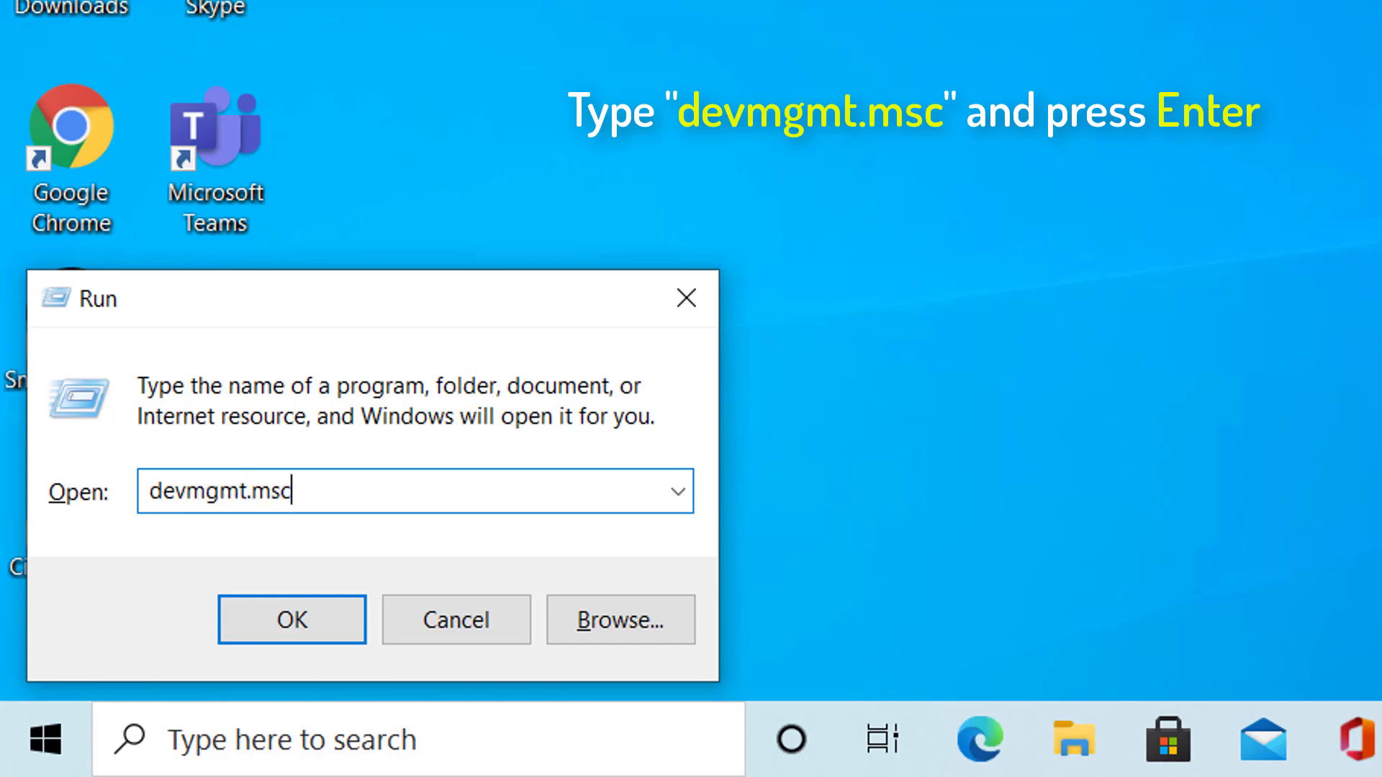
pyautogui.press('Return')
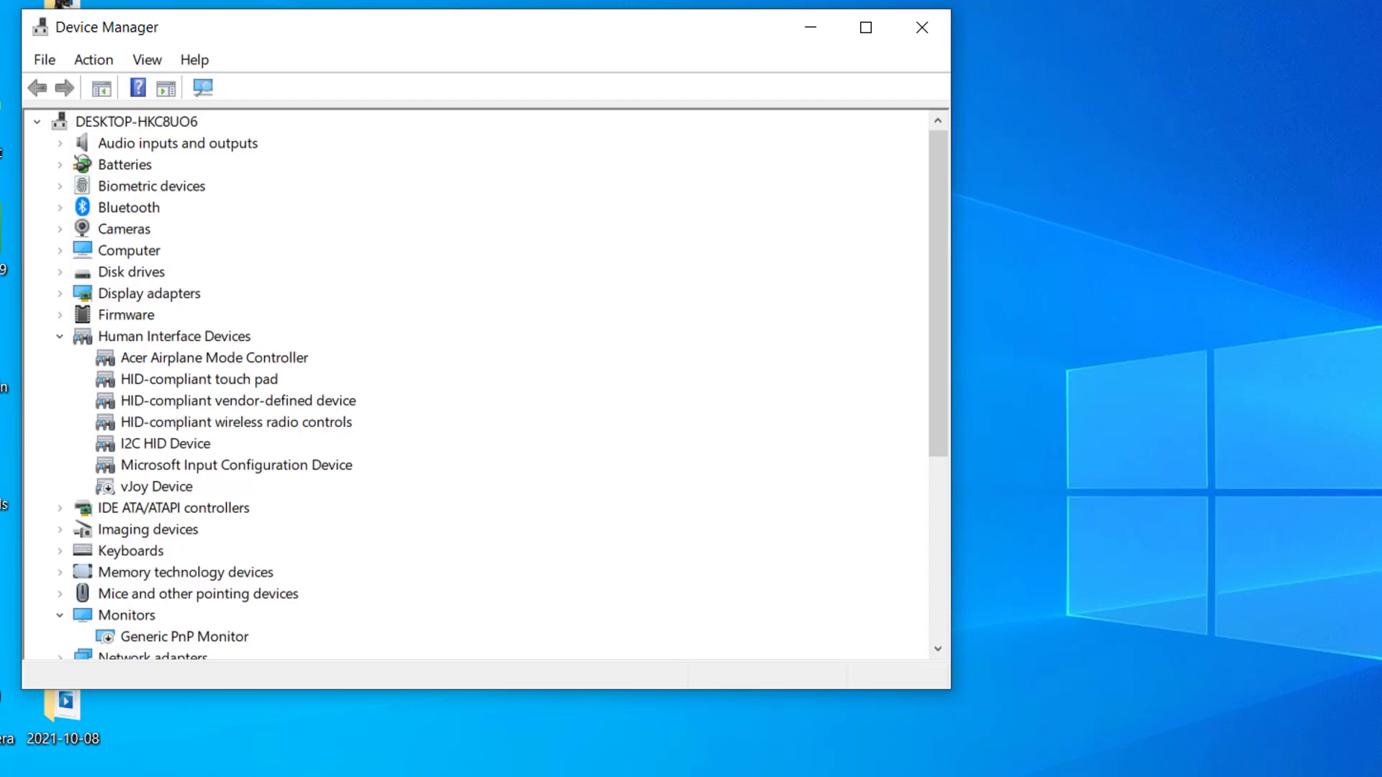
# In the device tree, expand Mice and other pointing devices and select HID-compliant mouse
pyautogui.press('Tab')
pyautogui.press('Down')
pyautogui.press('Down')
pyautogui.press('Down')
pyautogui.press('Down')
pyautogui.press('Down')
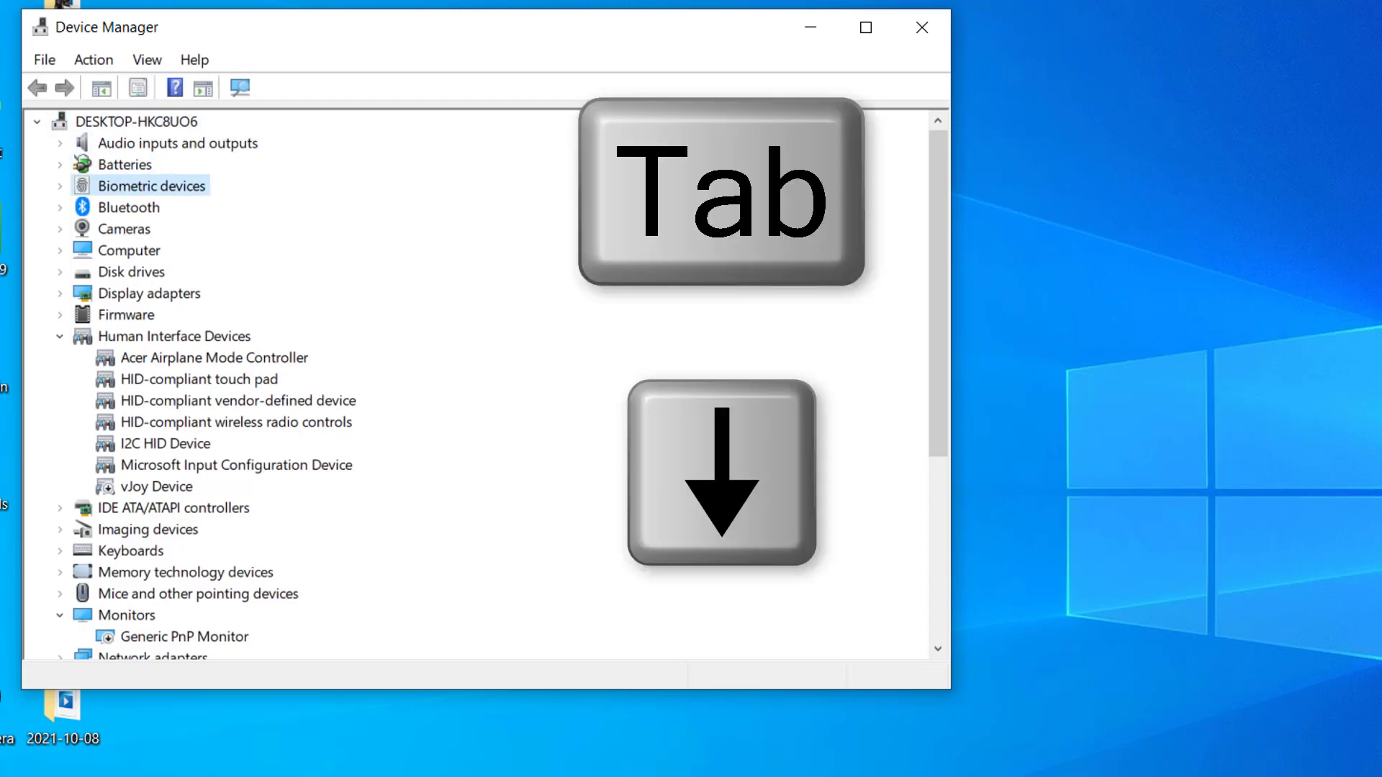
pyautogui.press('Down')
pyautogui.press('Down')
pyautogui.press('Down')
pyautogui.press('Down')
pyautogui.press('Down')
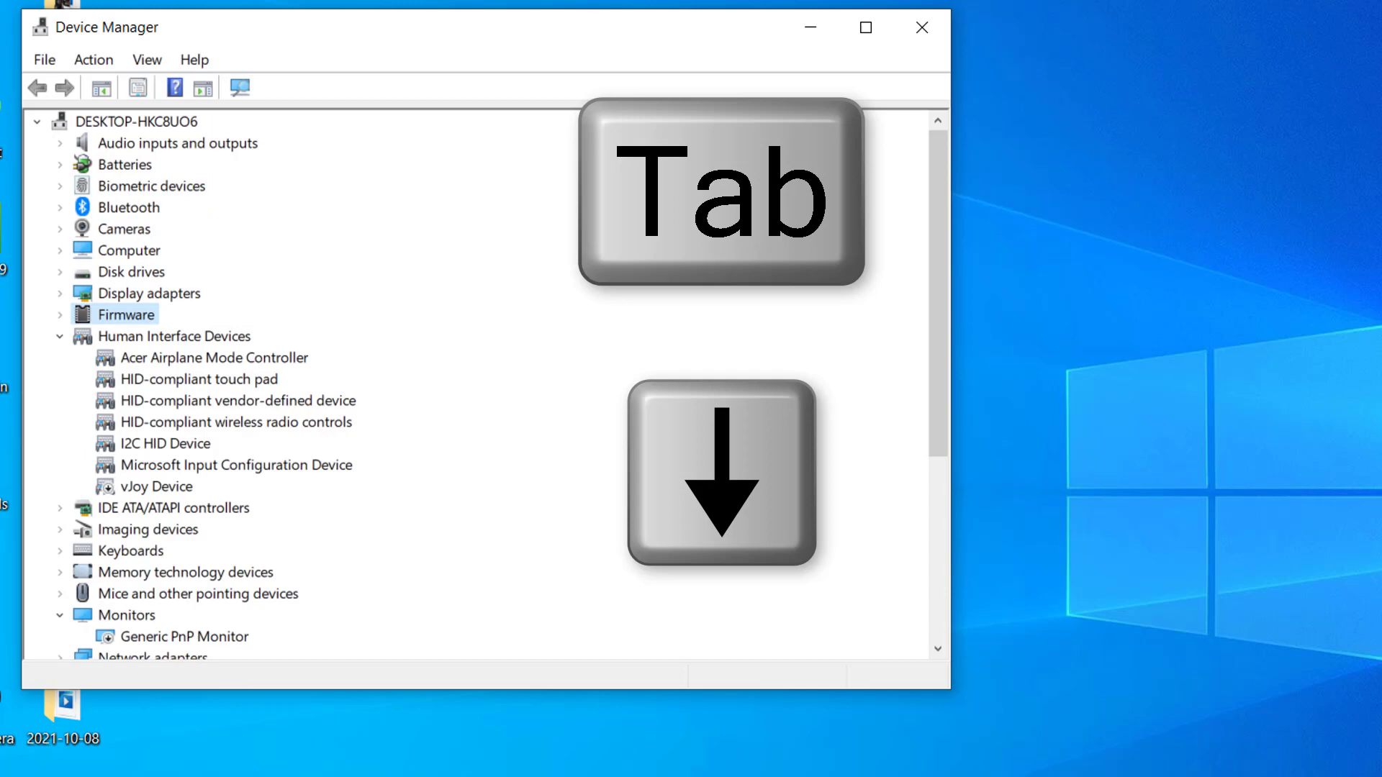
pyautogui.press('Left')
pyautogui.press('Down')
pyautogui.press('Down')
pyautogui.press('Down')
pyautogui.press('Down')
pyautogui.press('Down')
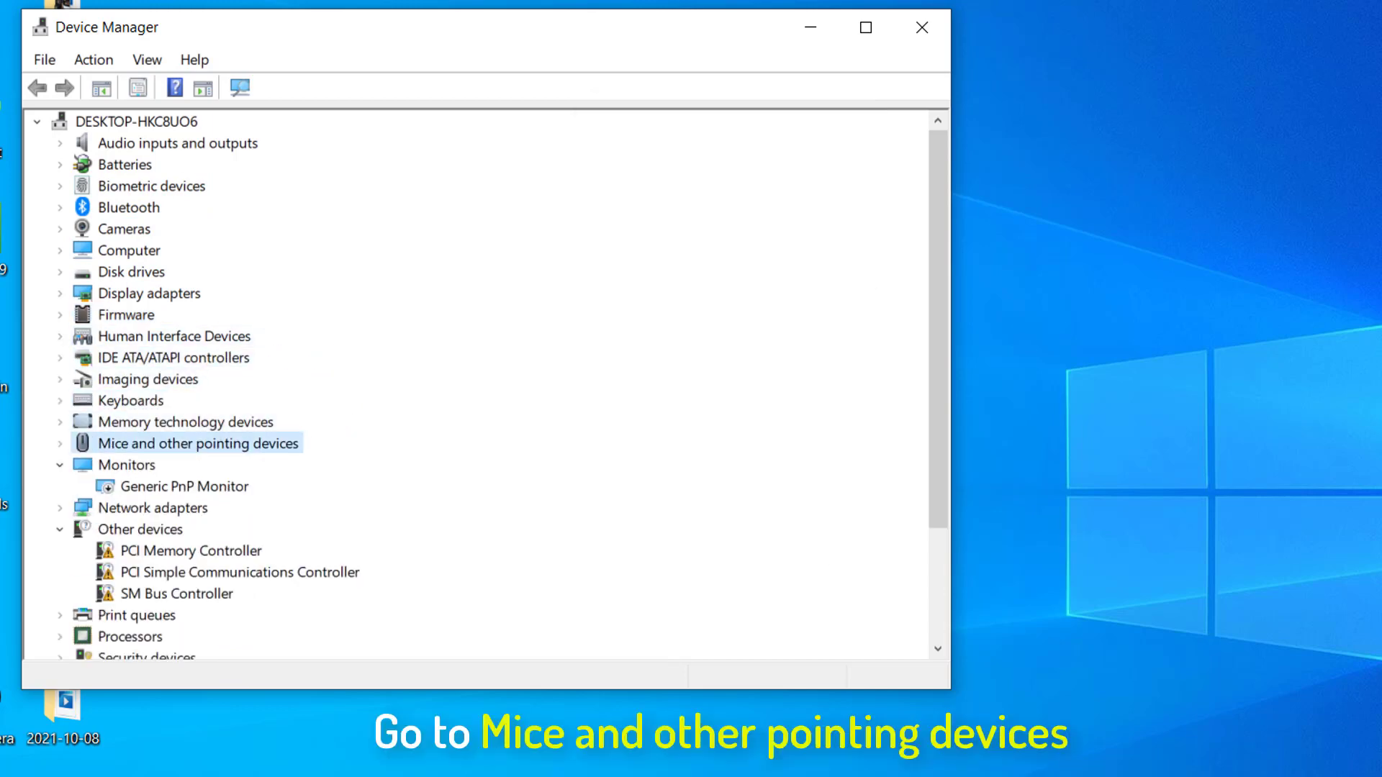
pyautogui.press('Right')
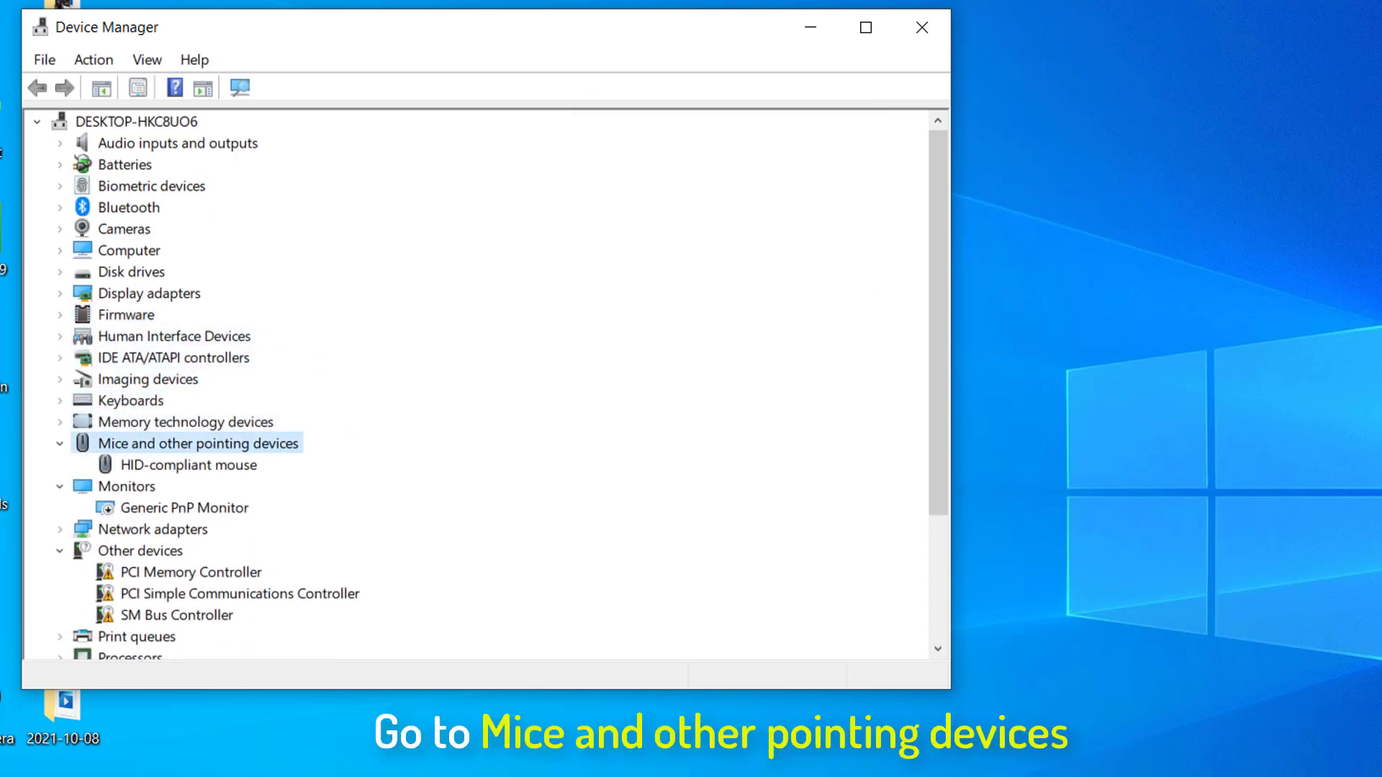
pyautogui.press('Right')
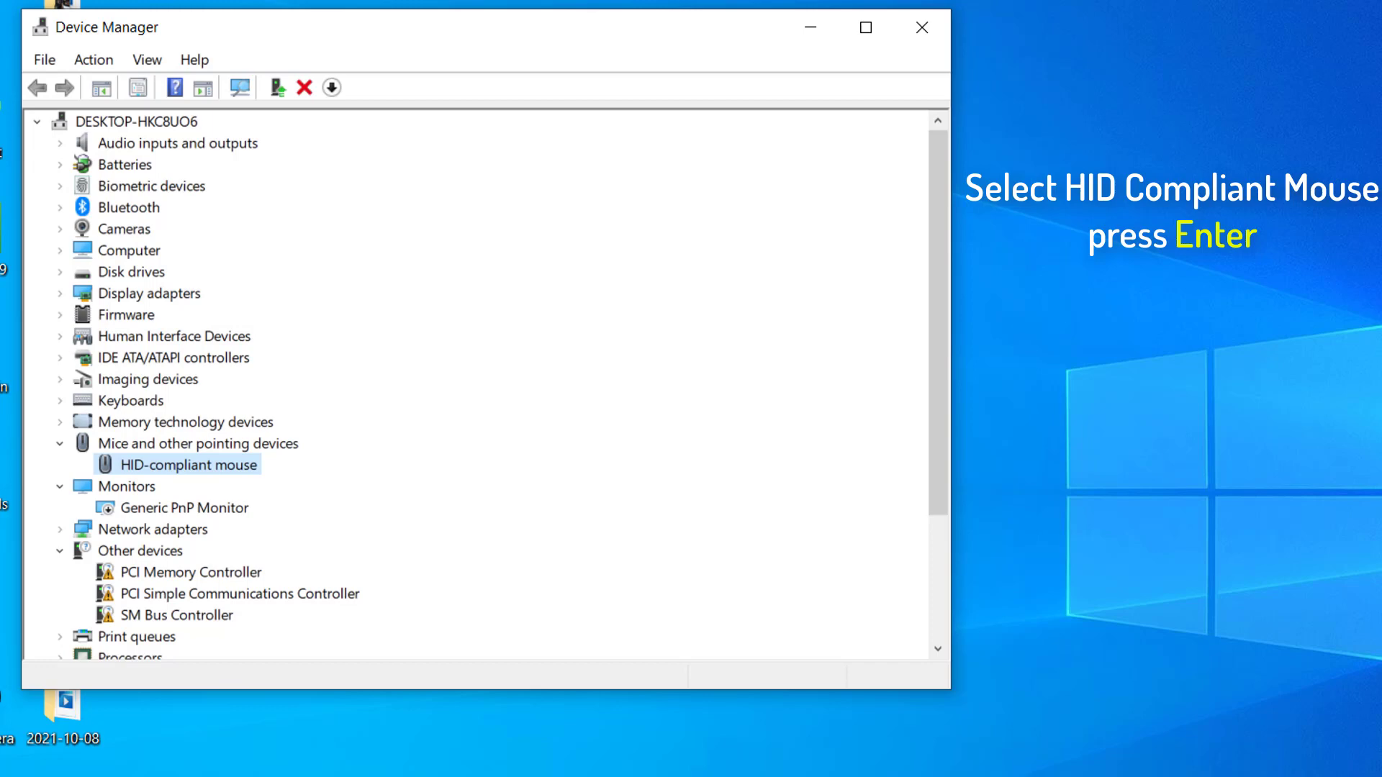
# Open the HID-compliant mouse properties and uninstall the device from its Driver tab, confirming removal
pyautogui.press('Return')
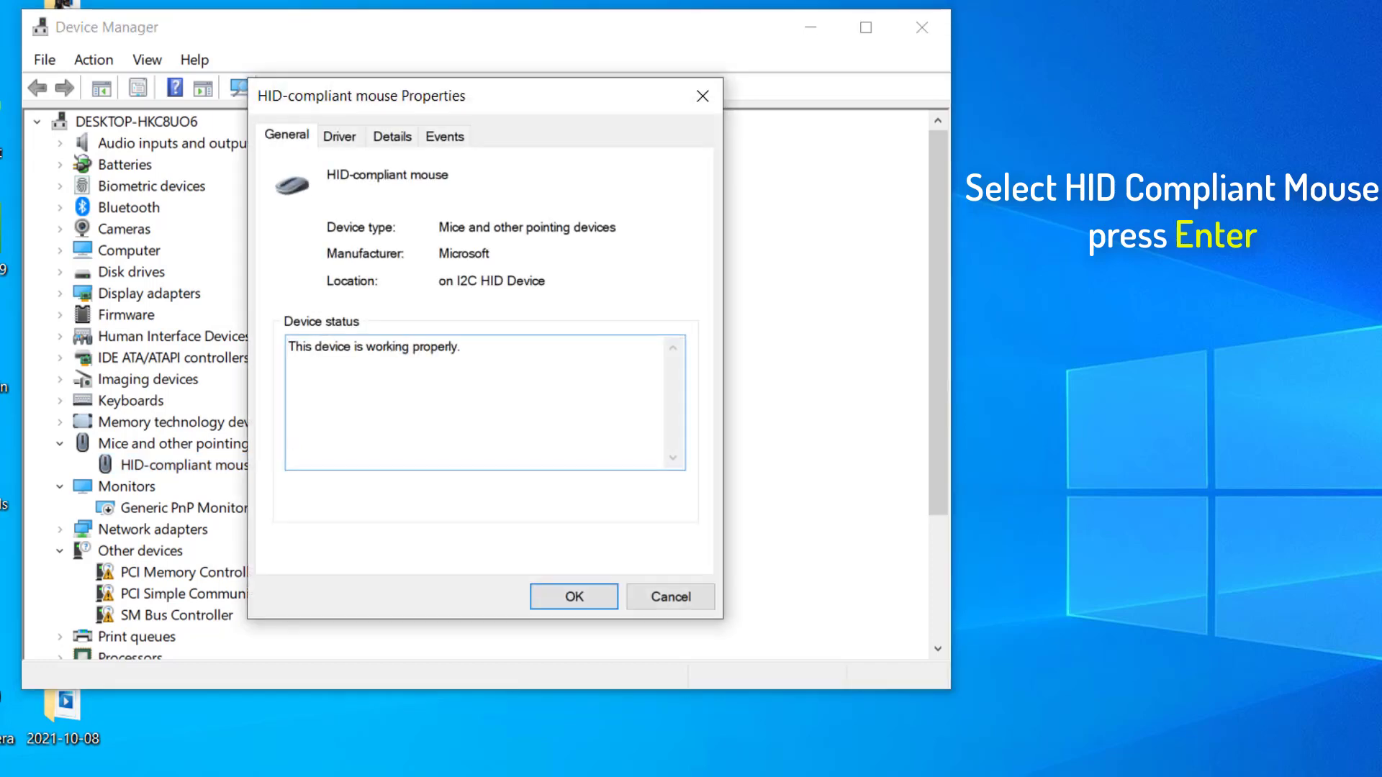
pyautogui.press('Tab')
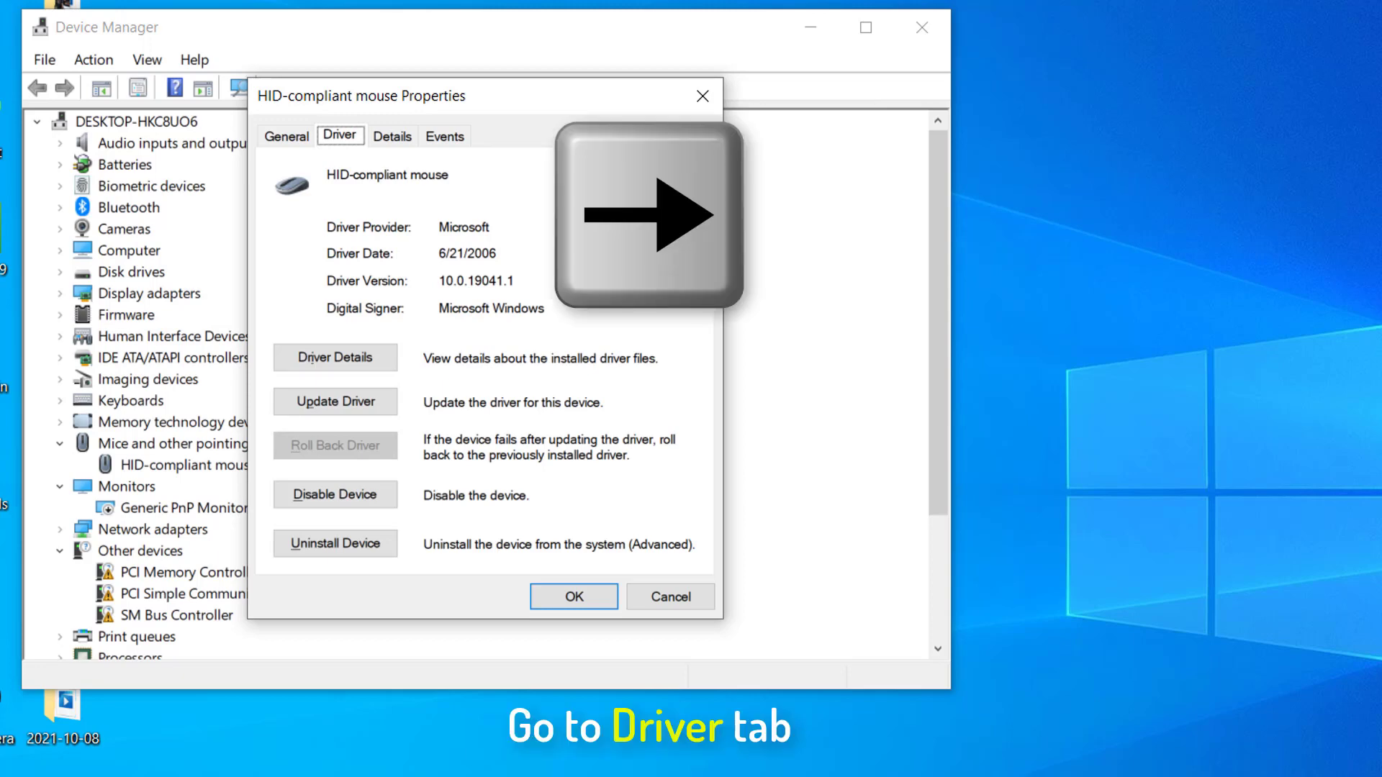
pyautogui.press('Tab')
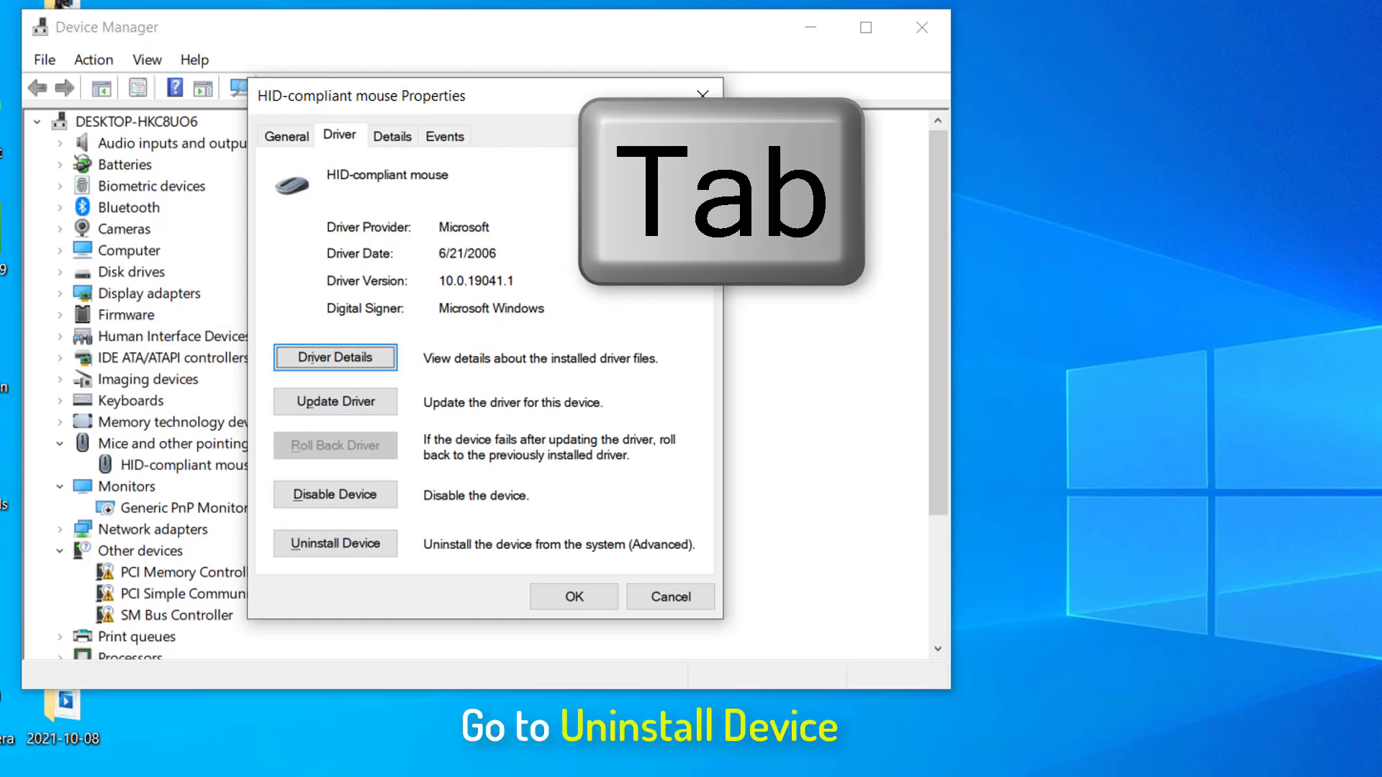
pyautogui.press('Tab')
pyautogui.press('Tab')
pyautogui.press('Tab')
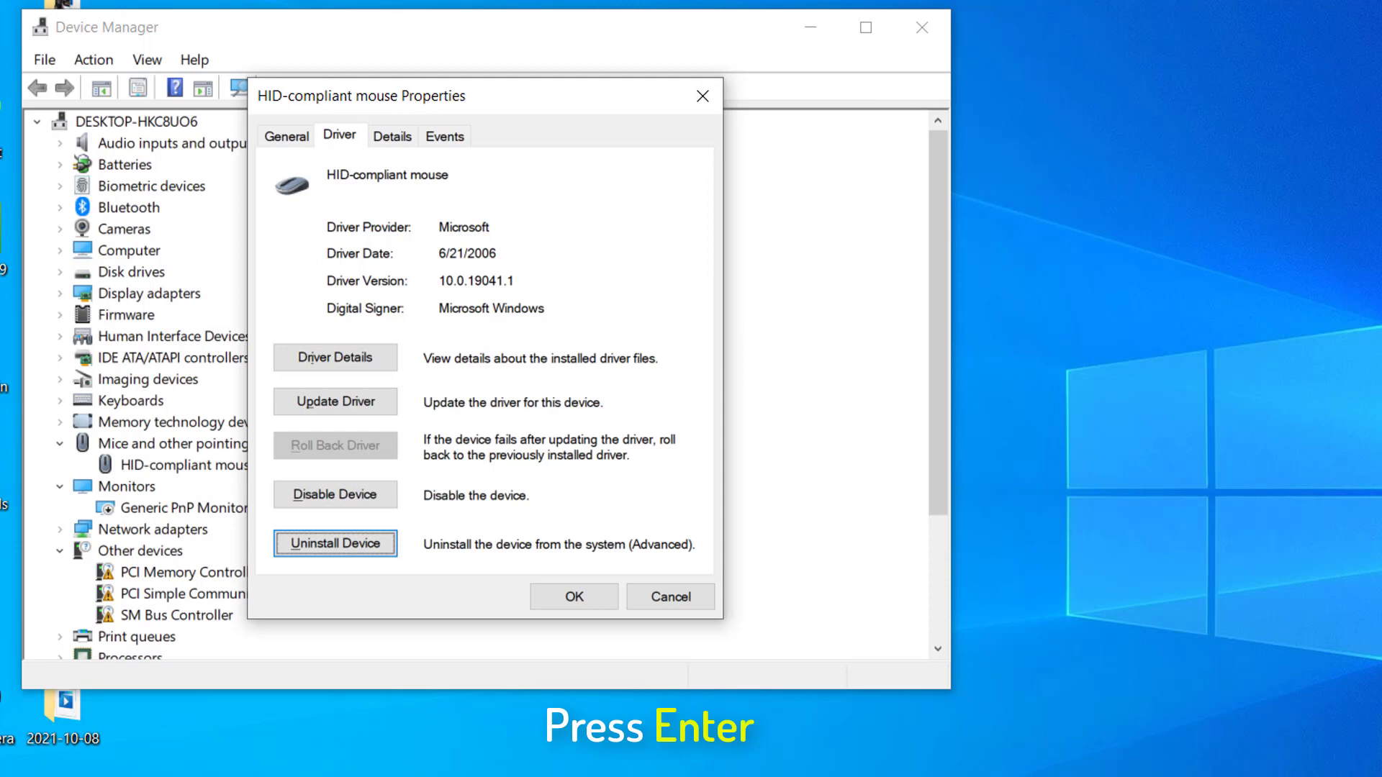
pyautogui.press('Return')
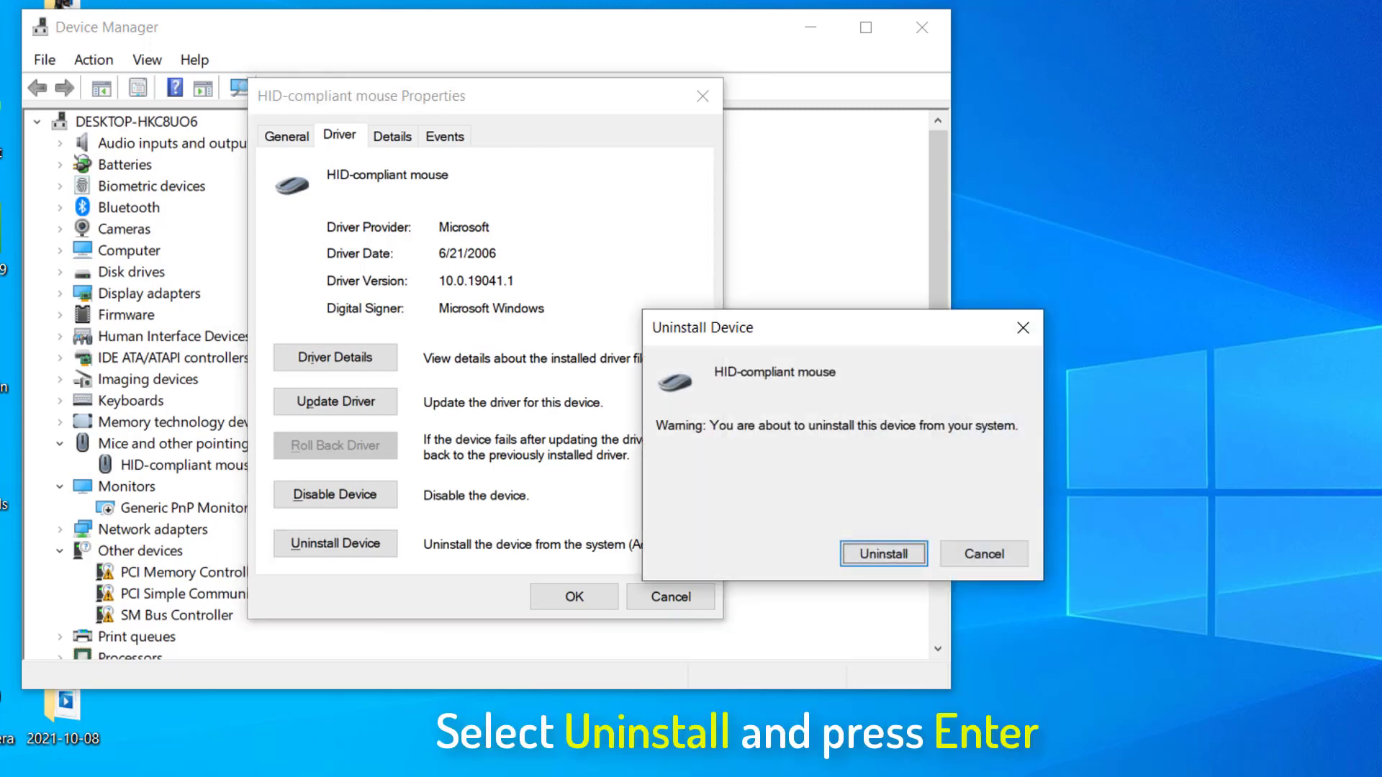
pyautogui.press('Return')
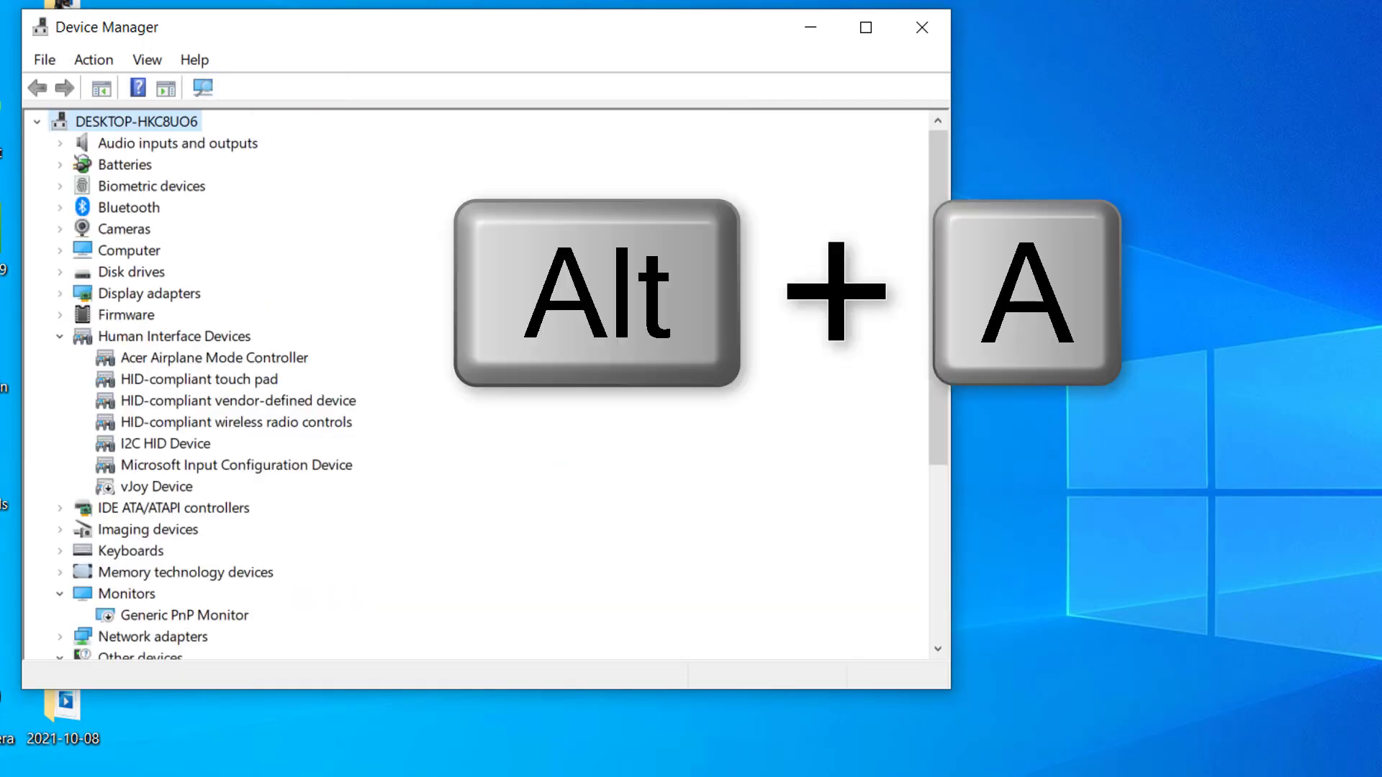
# Run Scan for hardware changes from the Action menu to reinstall the mouse
pyautogui.hotkey('alt', 'a')
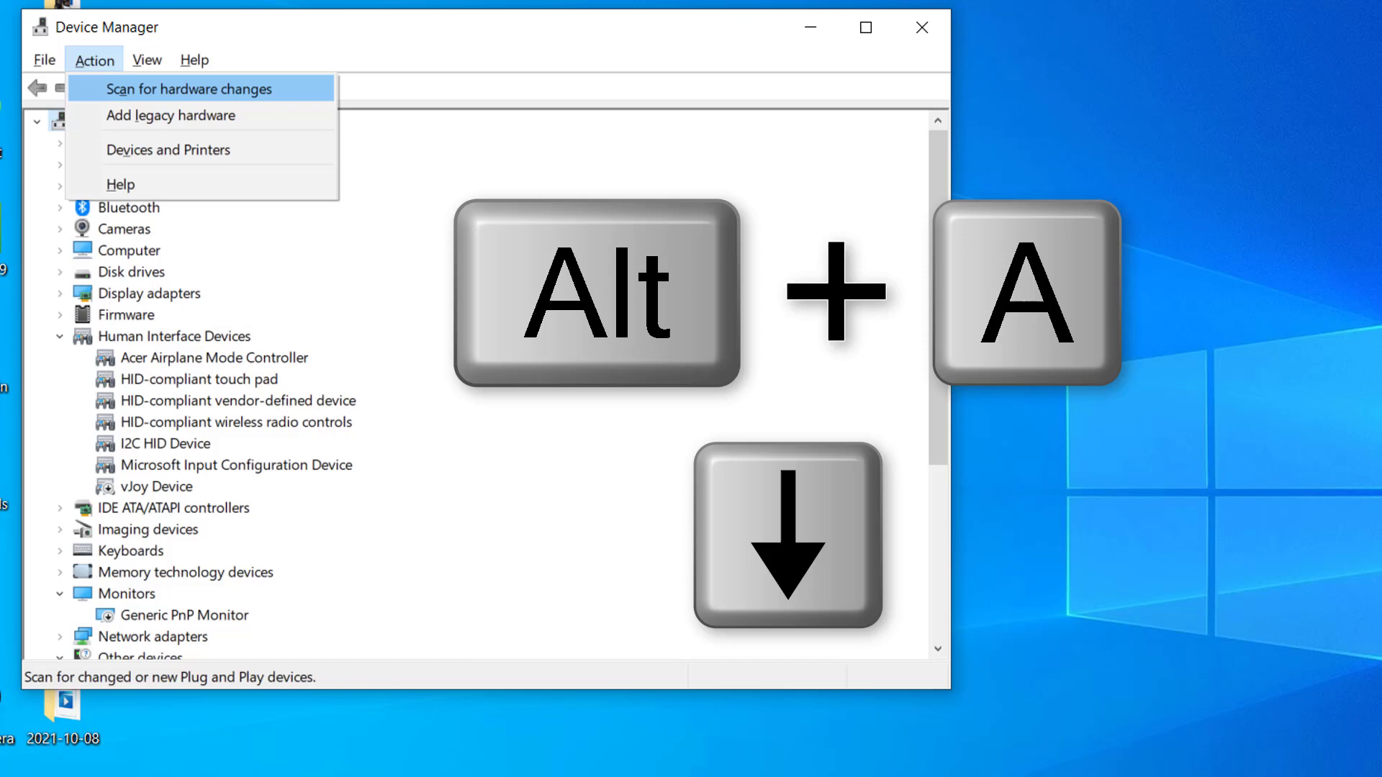
pyautogui.press('Return')
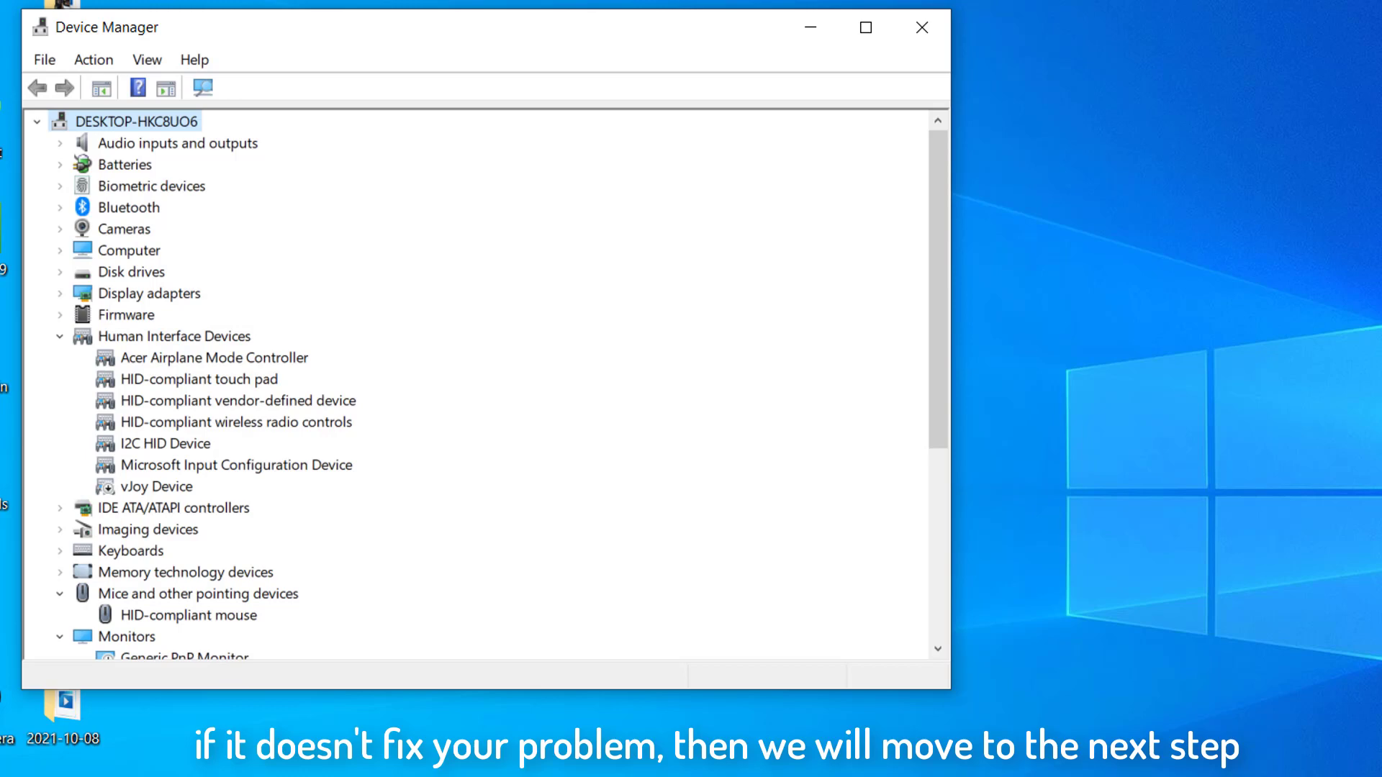
# Reopen the HID-compliant mouse properties on its Driver tab
pyautogui.press('Down')
pyautogui.press('Down')
pyautogui.press('Down')
pyautogui.press('Down')
pyautogui.press('Down')
pyautogui.press('Down')
pyautogui.press('Down')
pyautogui.press('Down')
pyautogui.press('Down')
pyautogui.press('Down')
pyautogui.press('Down')
pyautogui.press('Down')
pyautogui.press('Down')
pyautogui.press('Down')
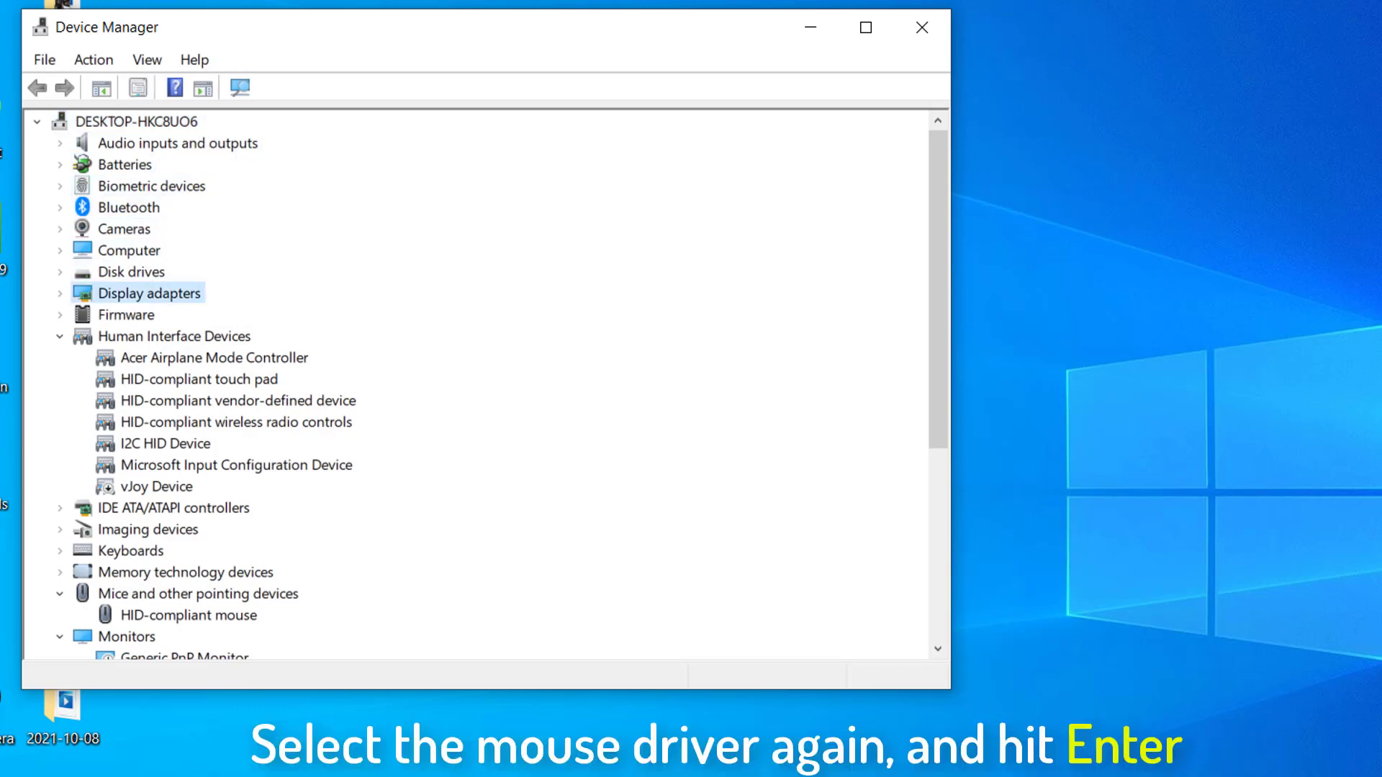
pyautogui.press('Down')
pyautogui.press('Down')
pyautogui.press('Down')
pyautogui.press('Down')
pyautogui.press('Down')
pyautogui.press('Down')
pyautogui.press('Down')
pyautogui.press('Down')
pyautogui.press('Down')
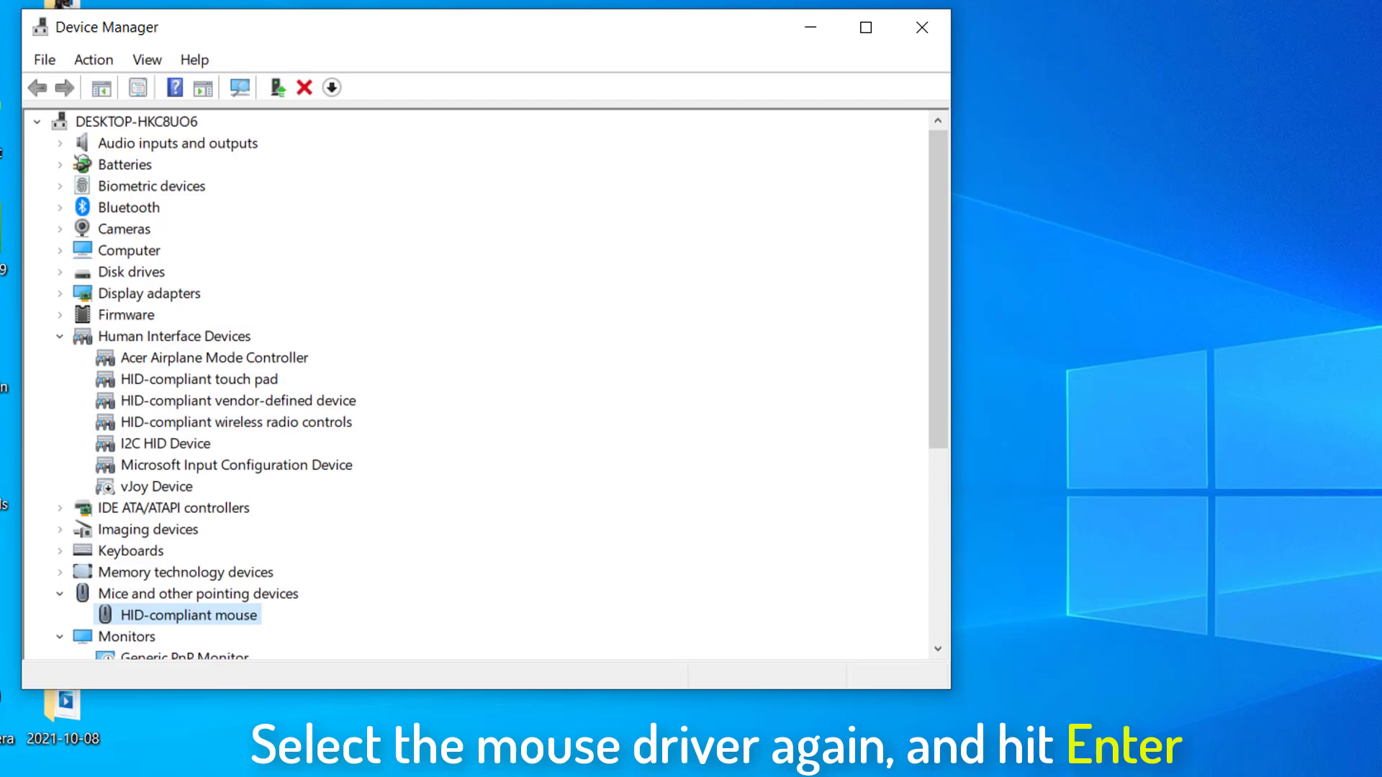
pyautogui.press('Return')
pyautogui.press('Tab')
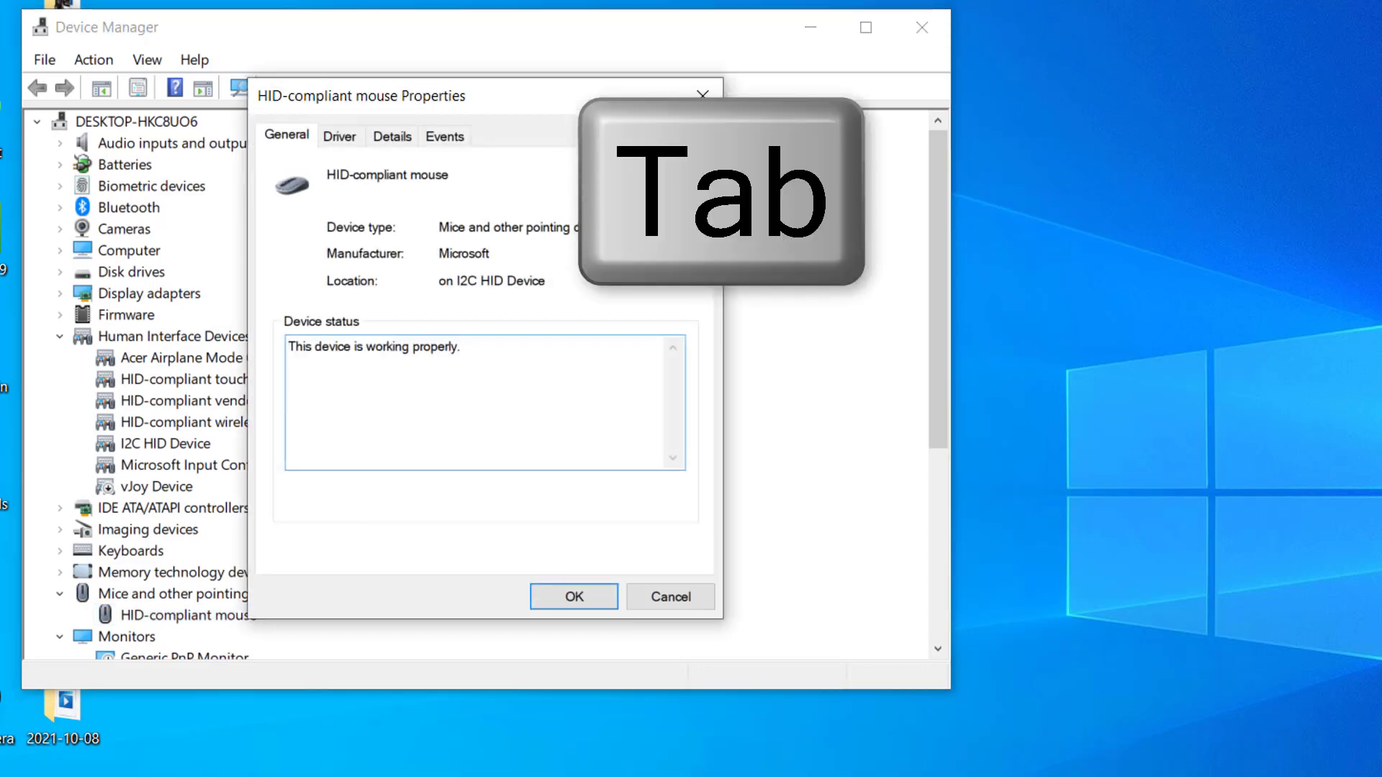
pyautogui.press('Tab')
pyautogui.press('Tab')
pyautogui.press('Tab')
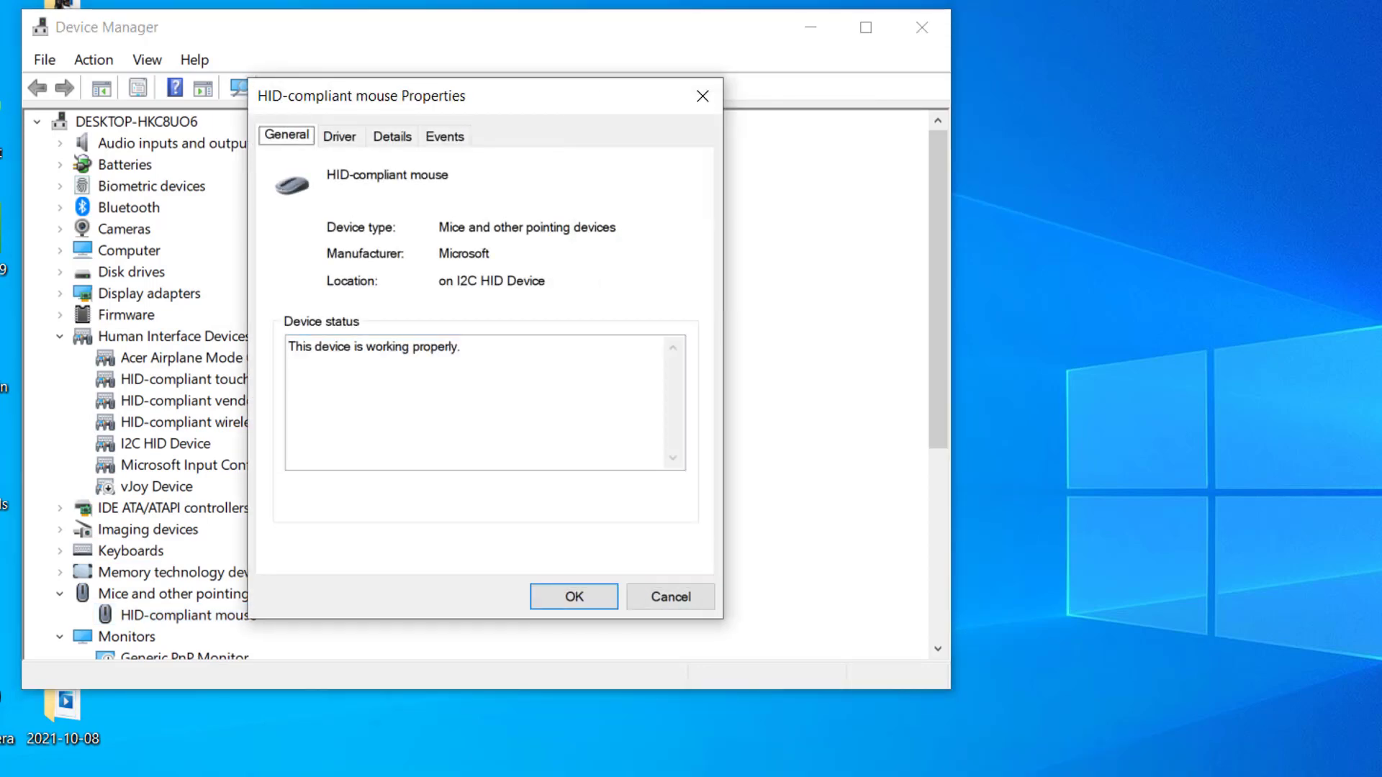
pyautogui.press('Right')
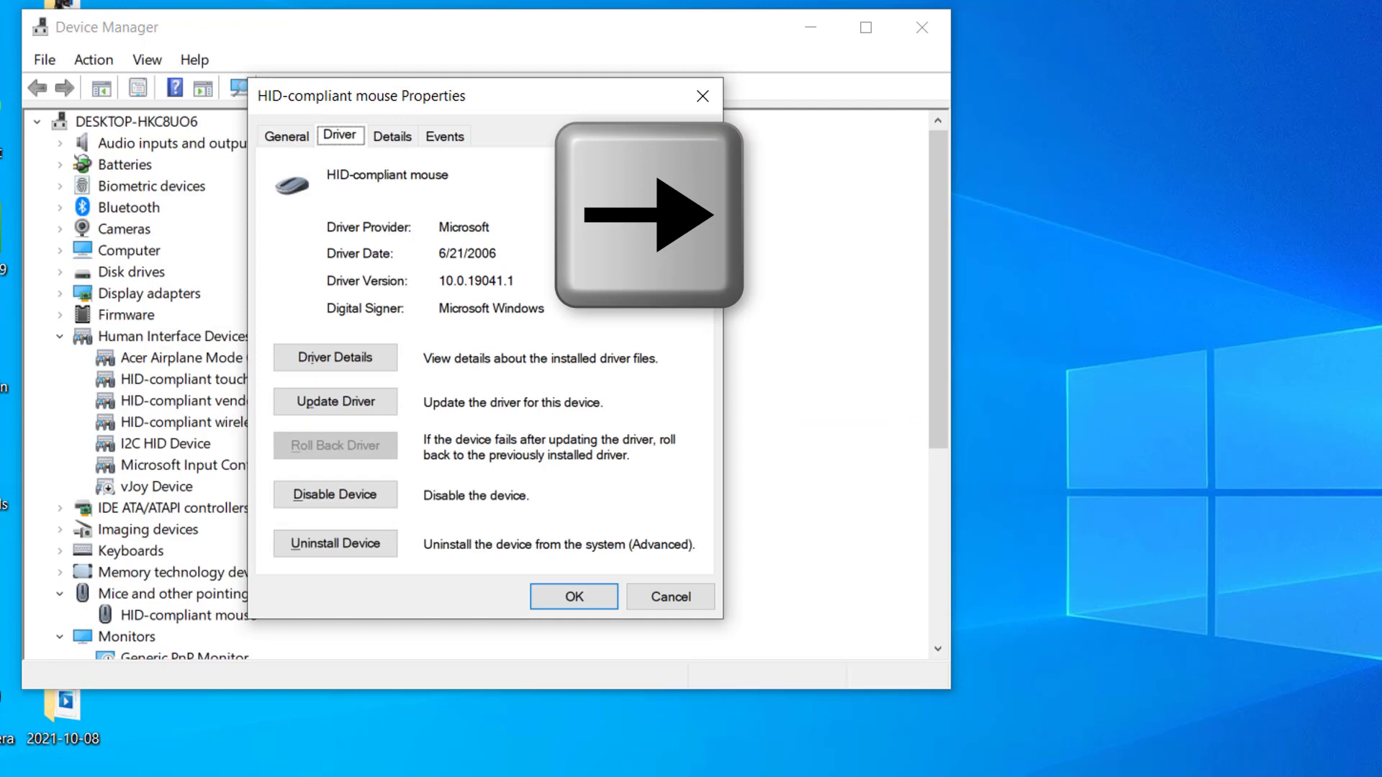
# Disable the HID-compliant mouse, confirming with Yes, then enable it again
pyautogui.press('Tab')
pyautogui.press('Tab')
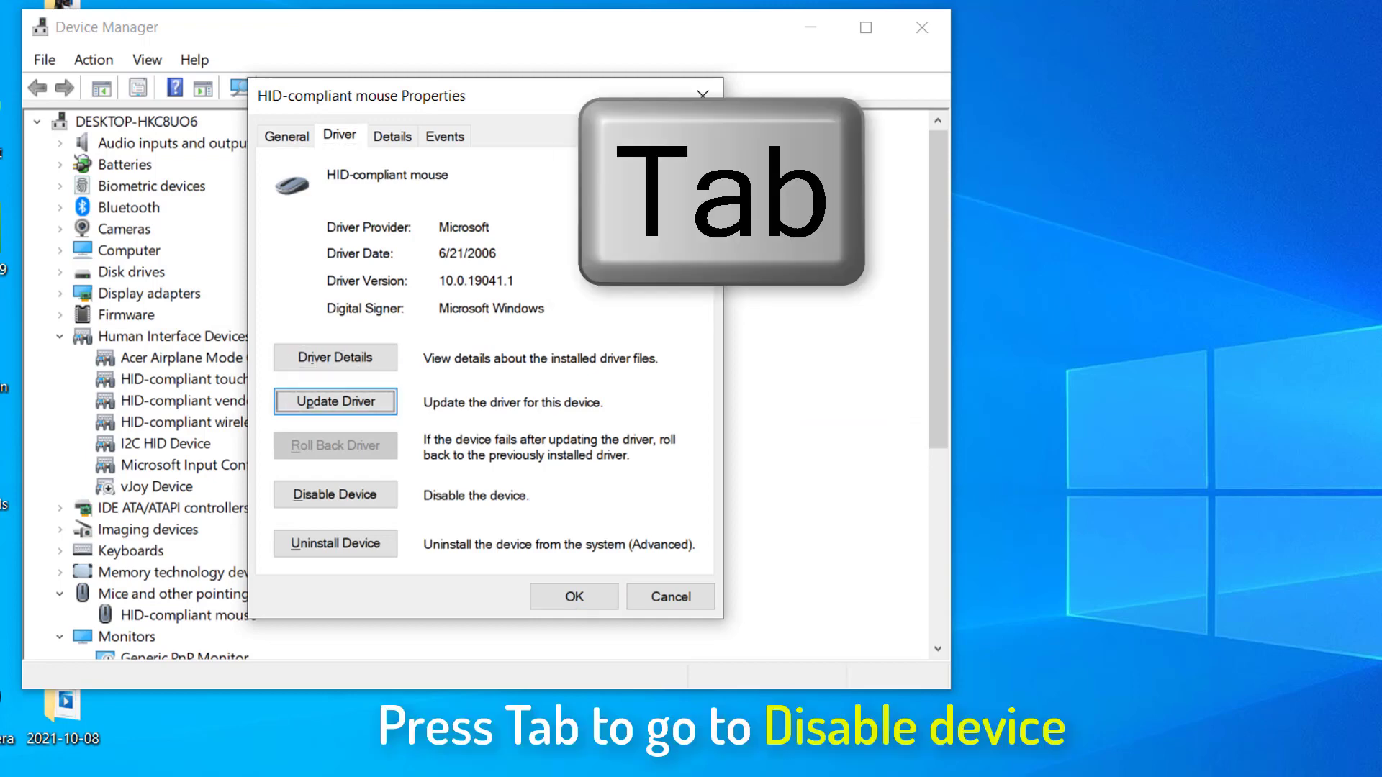
pyautogui.press('Tab')
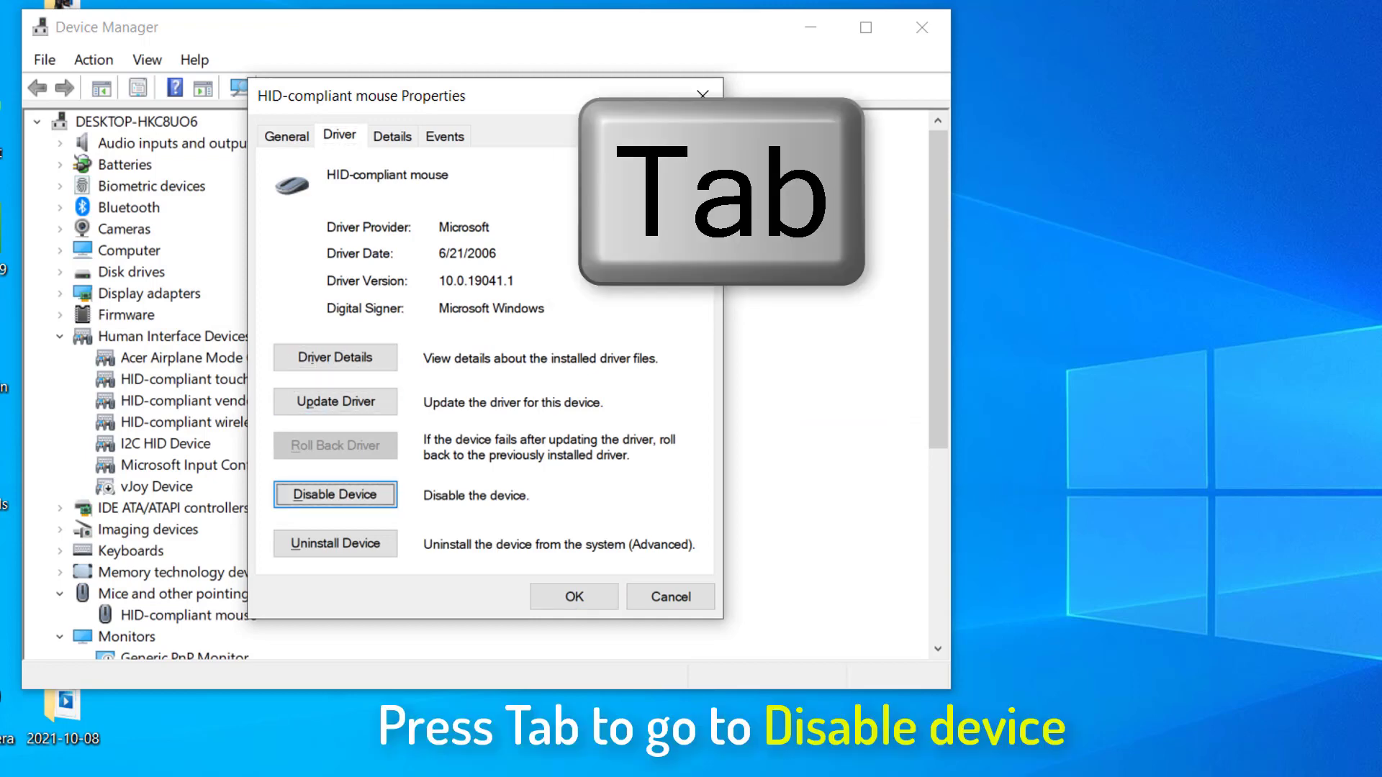
pyautogui.press('Return')
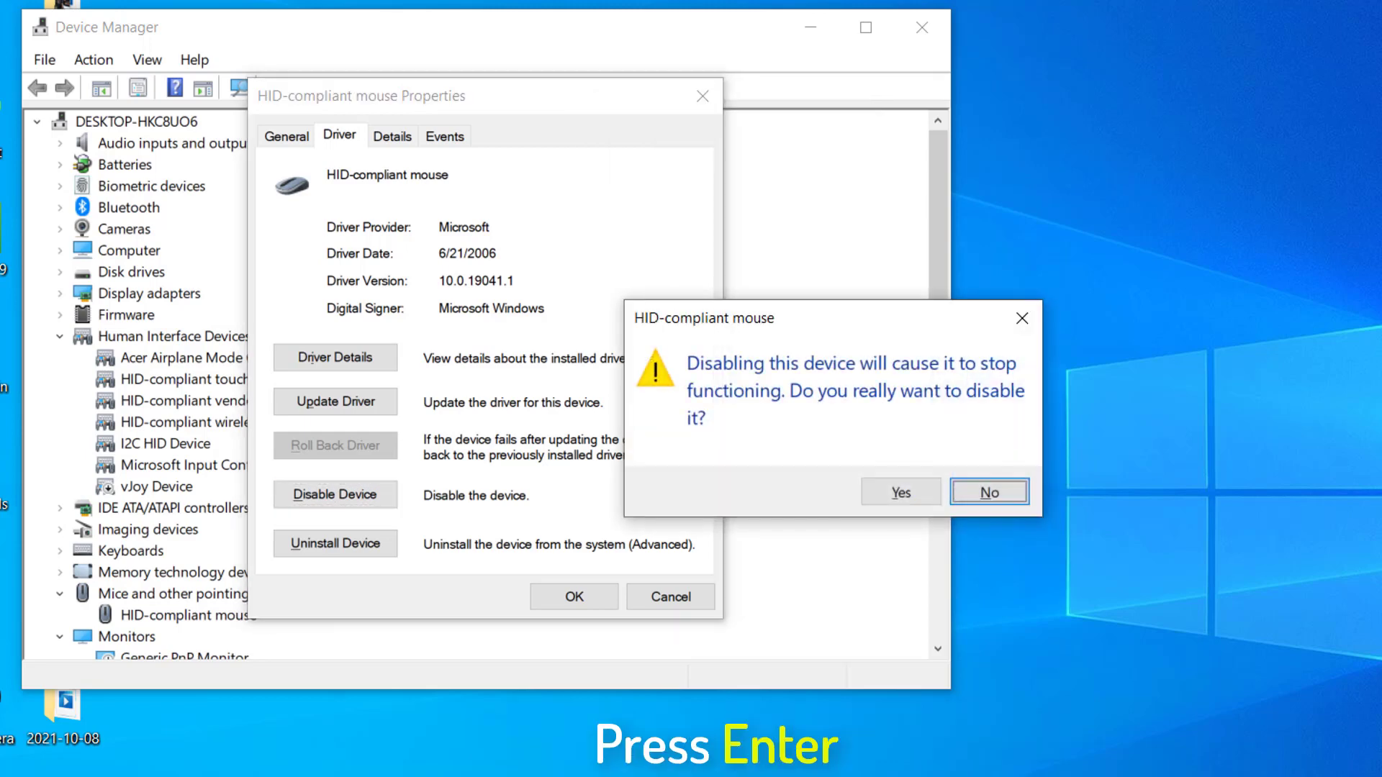
pyautogui.press('Tab')
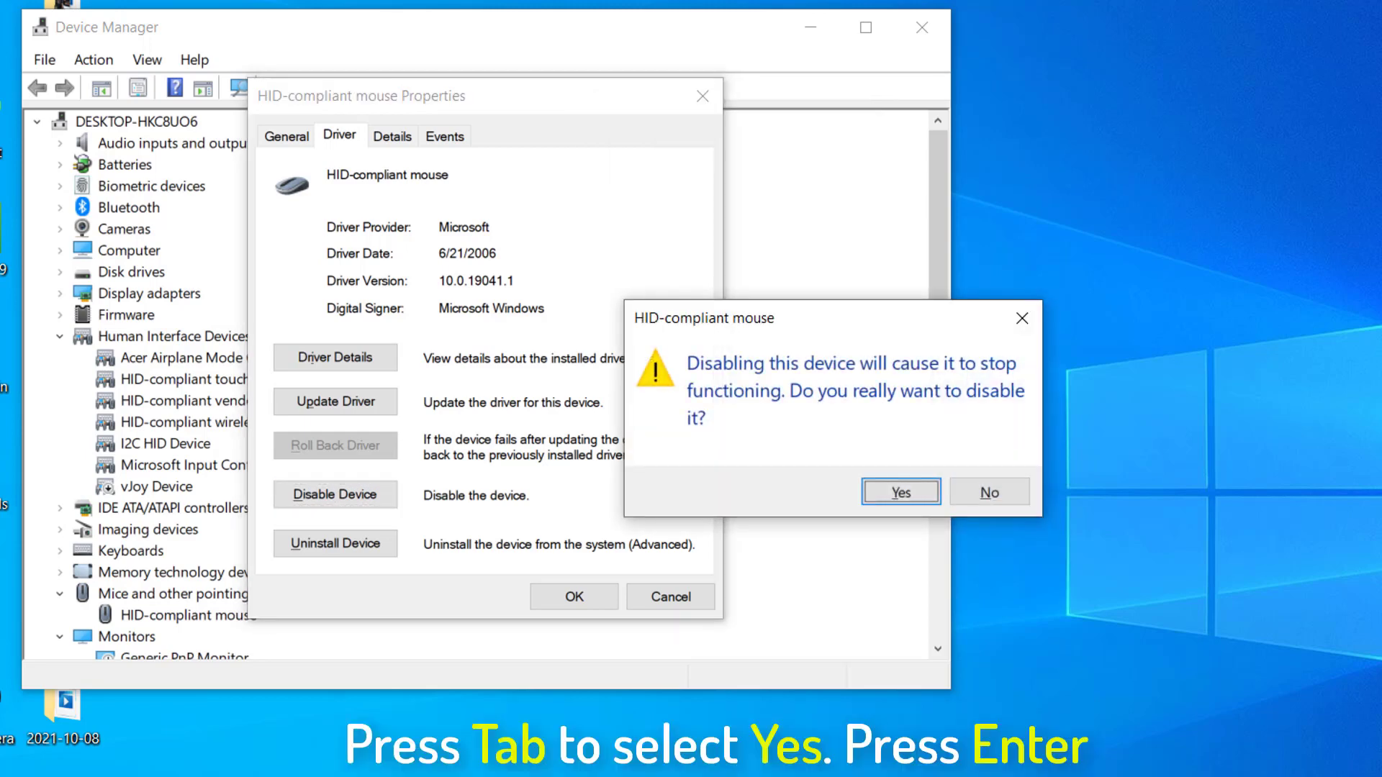
pyautogui.press('Return')
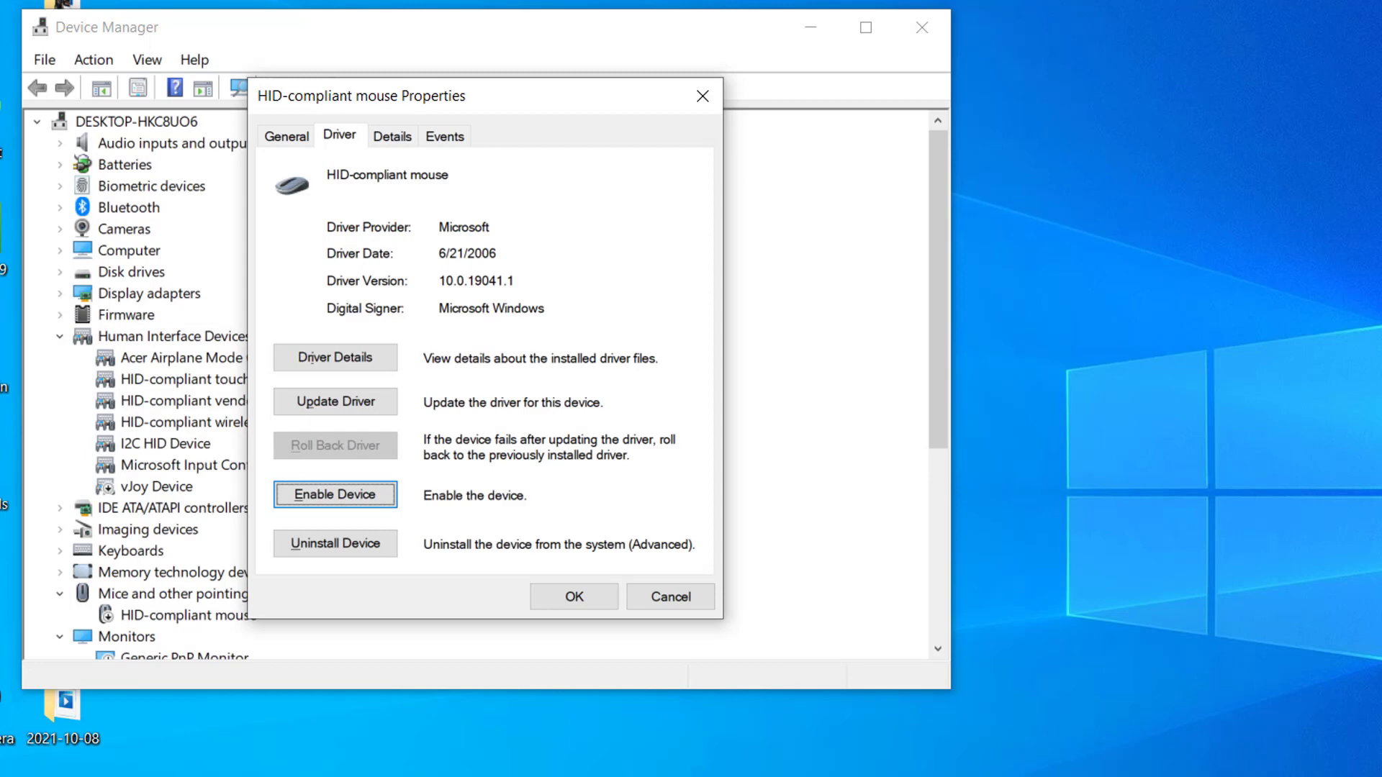
pyautogui.press('Return')
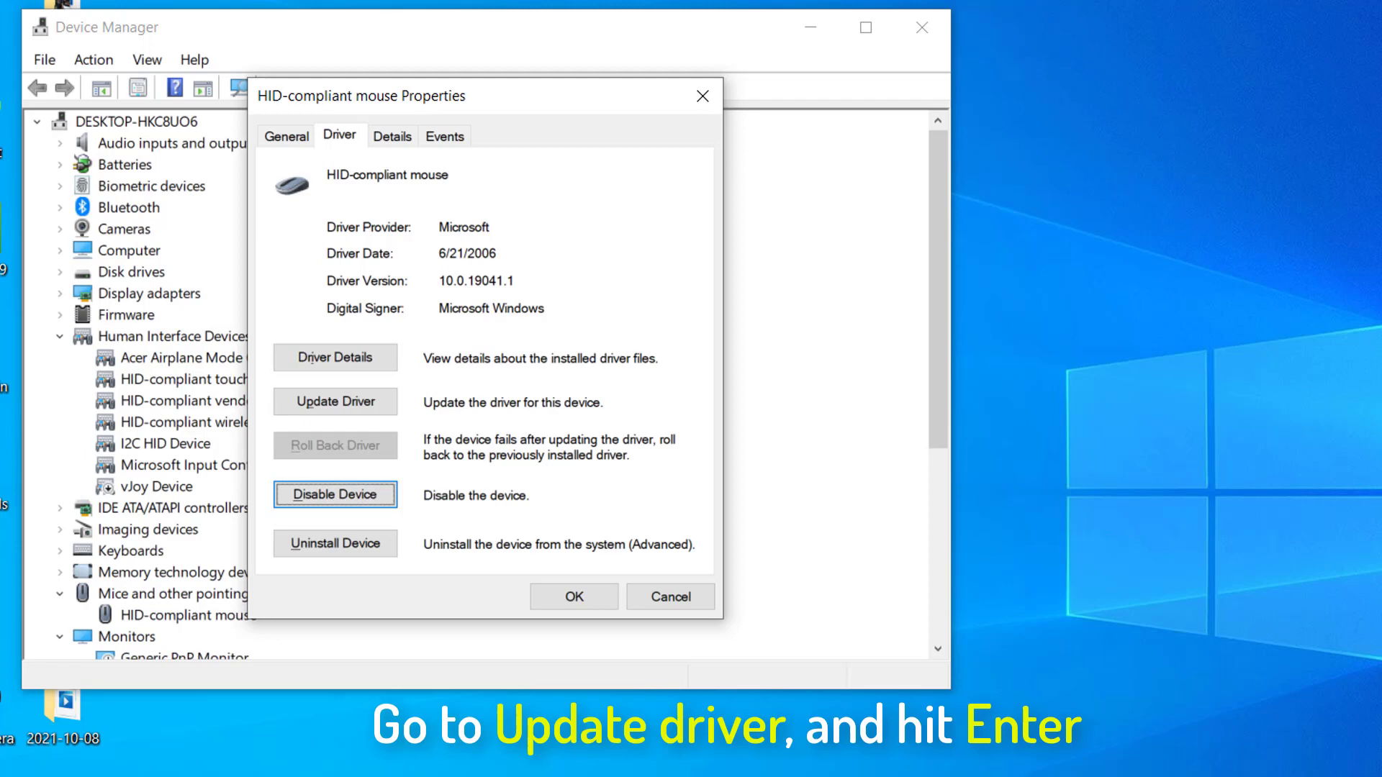
# Run Update Driver with automatic search, which reports the best HID-compliant mouse driver is already installed
pyautogui.press('Tab')
pyautogui.press('Tab')
pyautogui.press('Tab')
pyautogui.press('Tab')
pyautogui.press('Tab')
pyautogui.press('Tab')
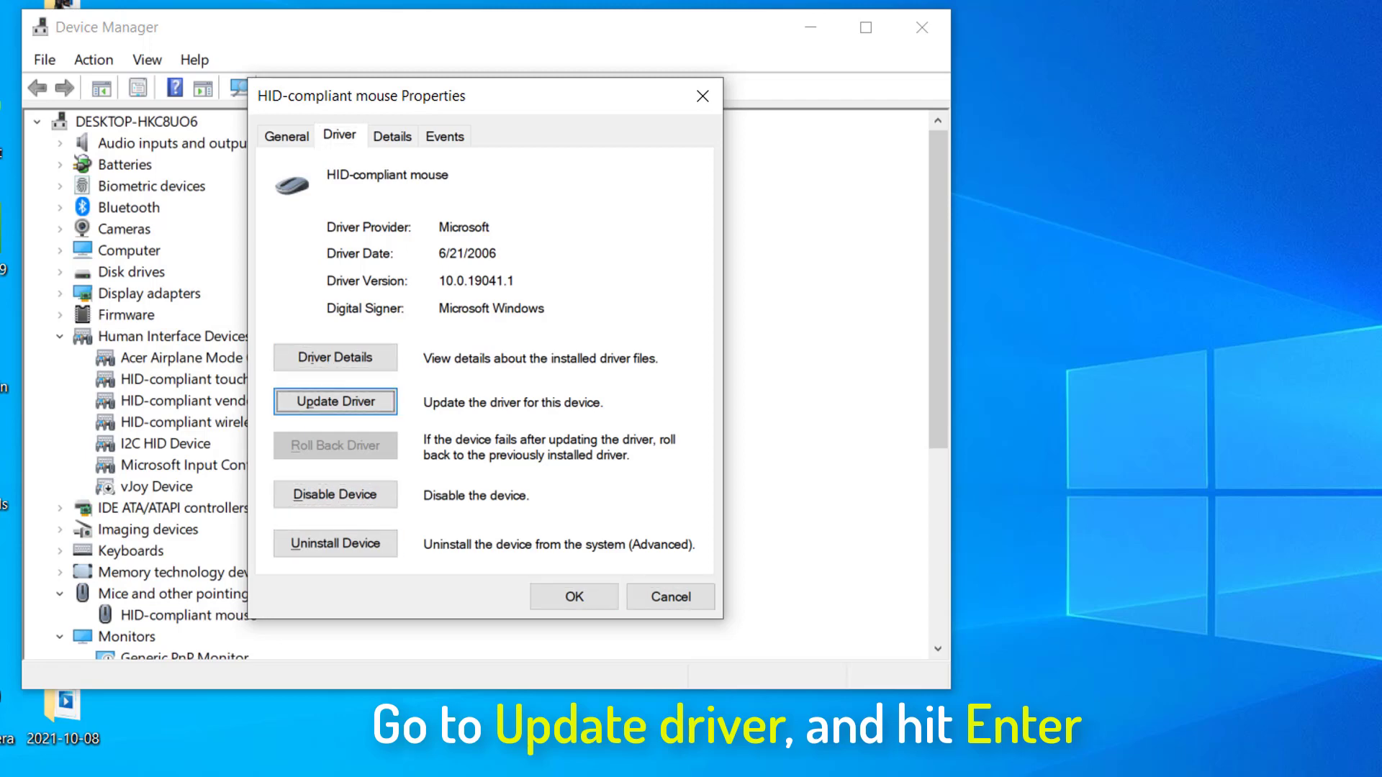
pyautogui.press('Return')
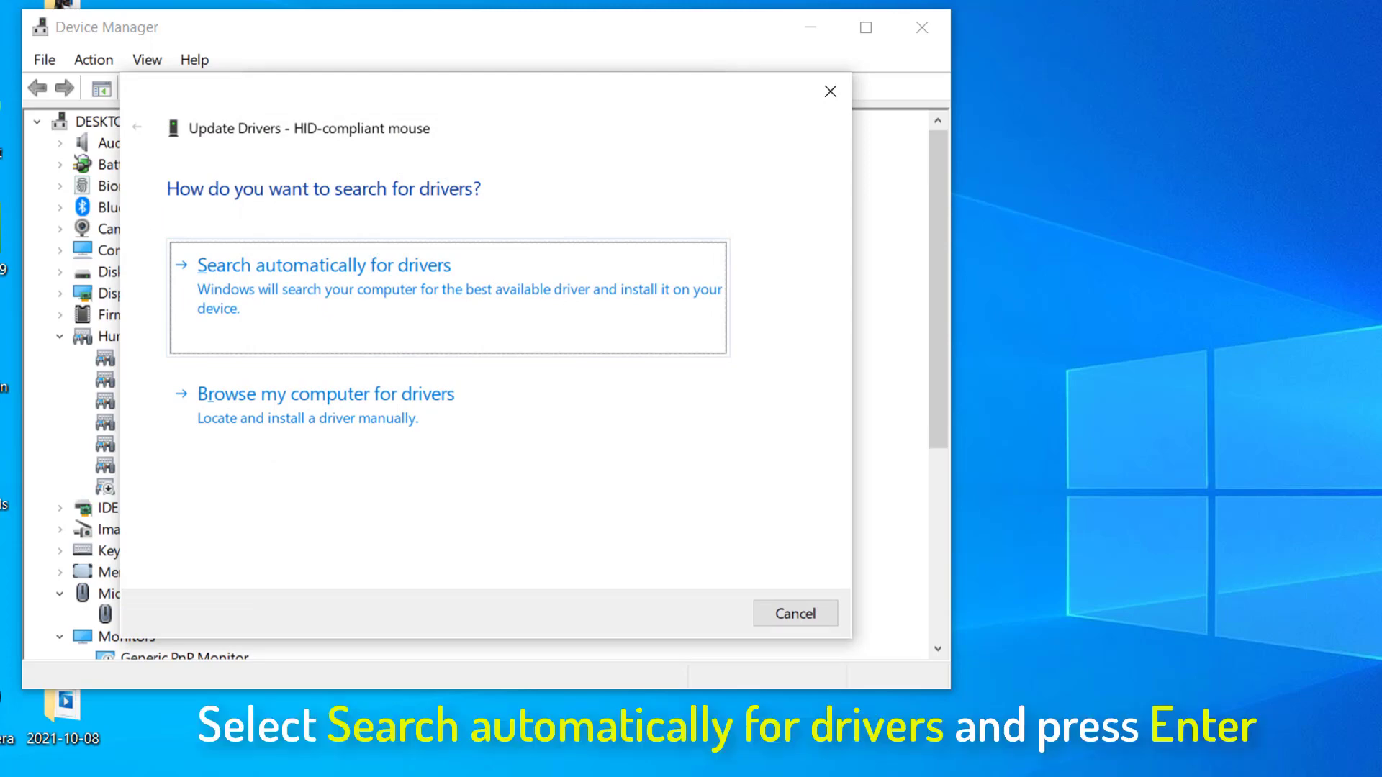
pyautogui.press('Return')
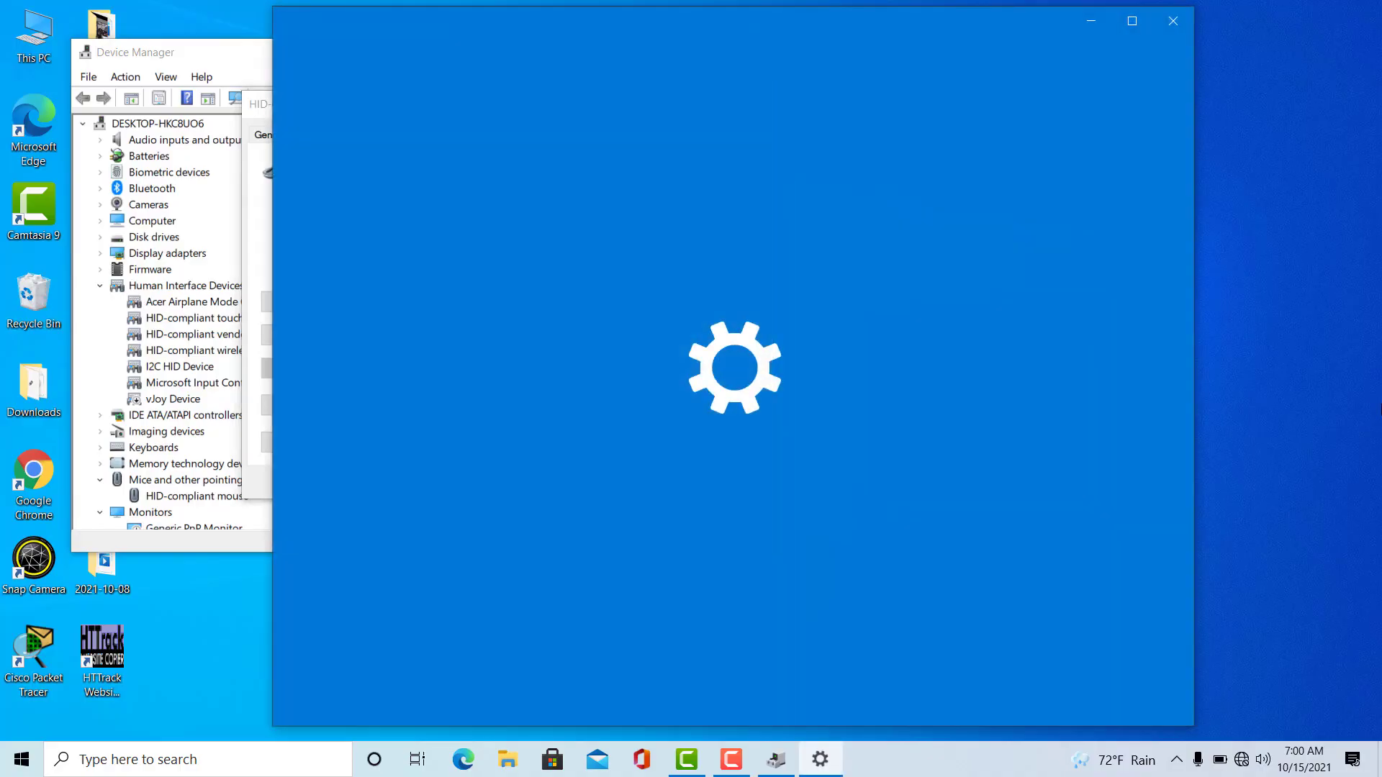
pyautogui.hotkey('alt', 'F4')
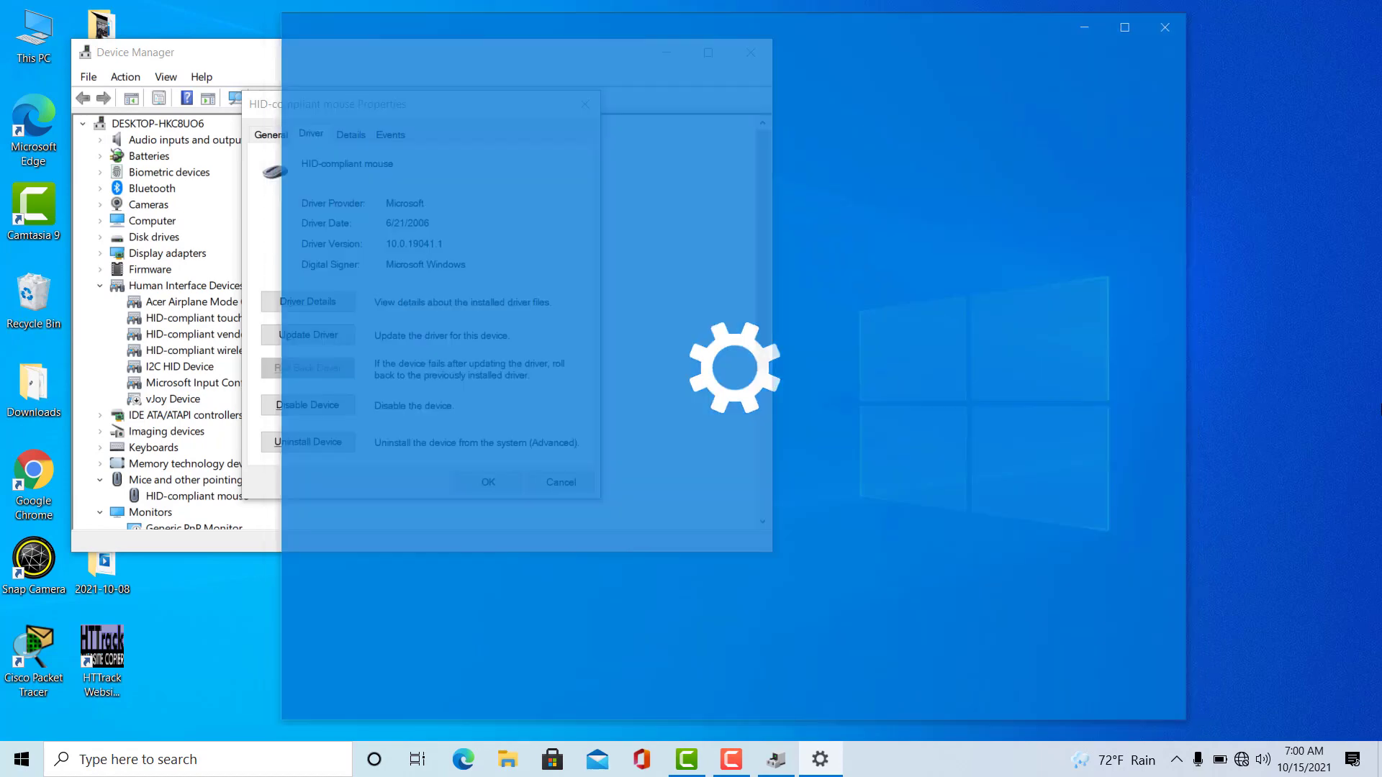
pyautogui.press('Return')
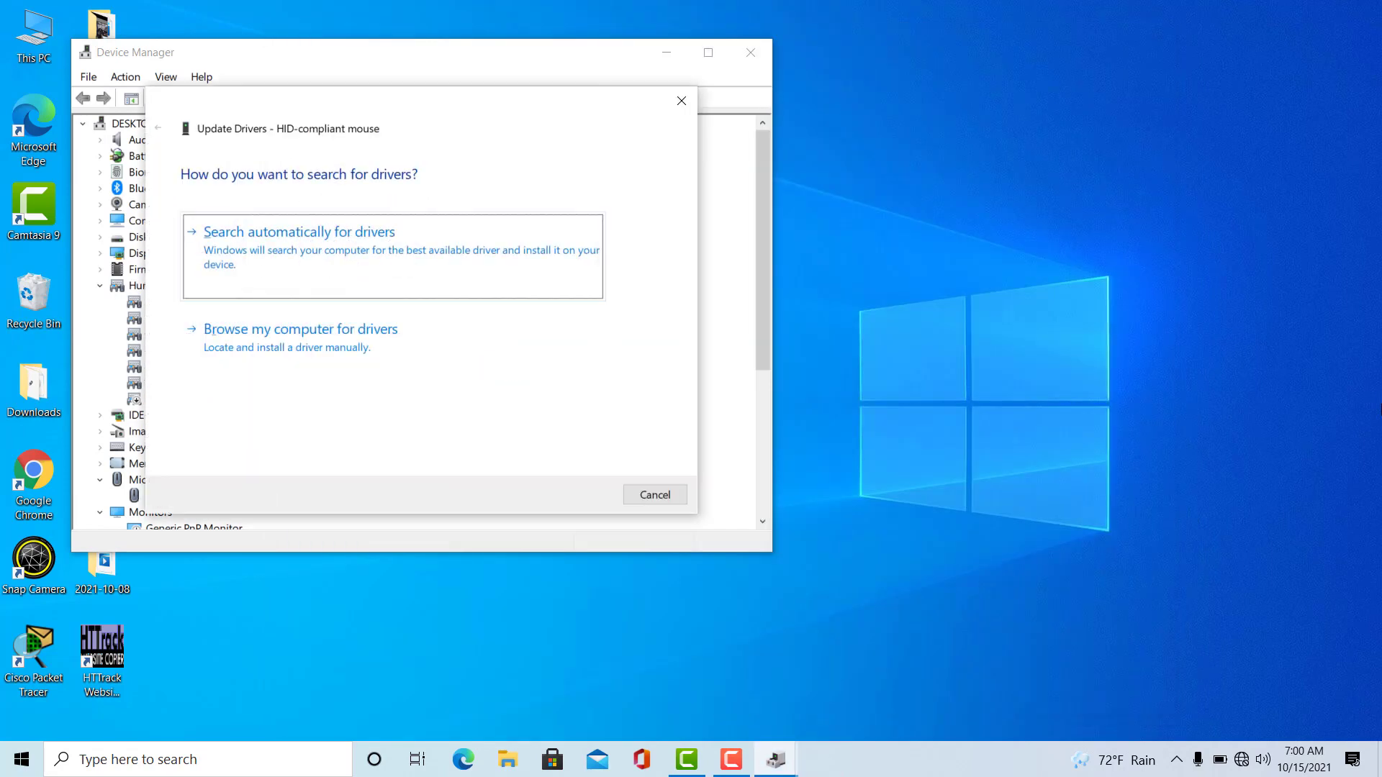
pyautogui.press('Return')
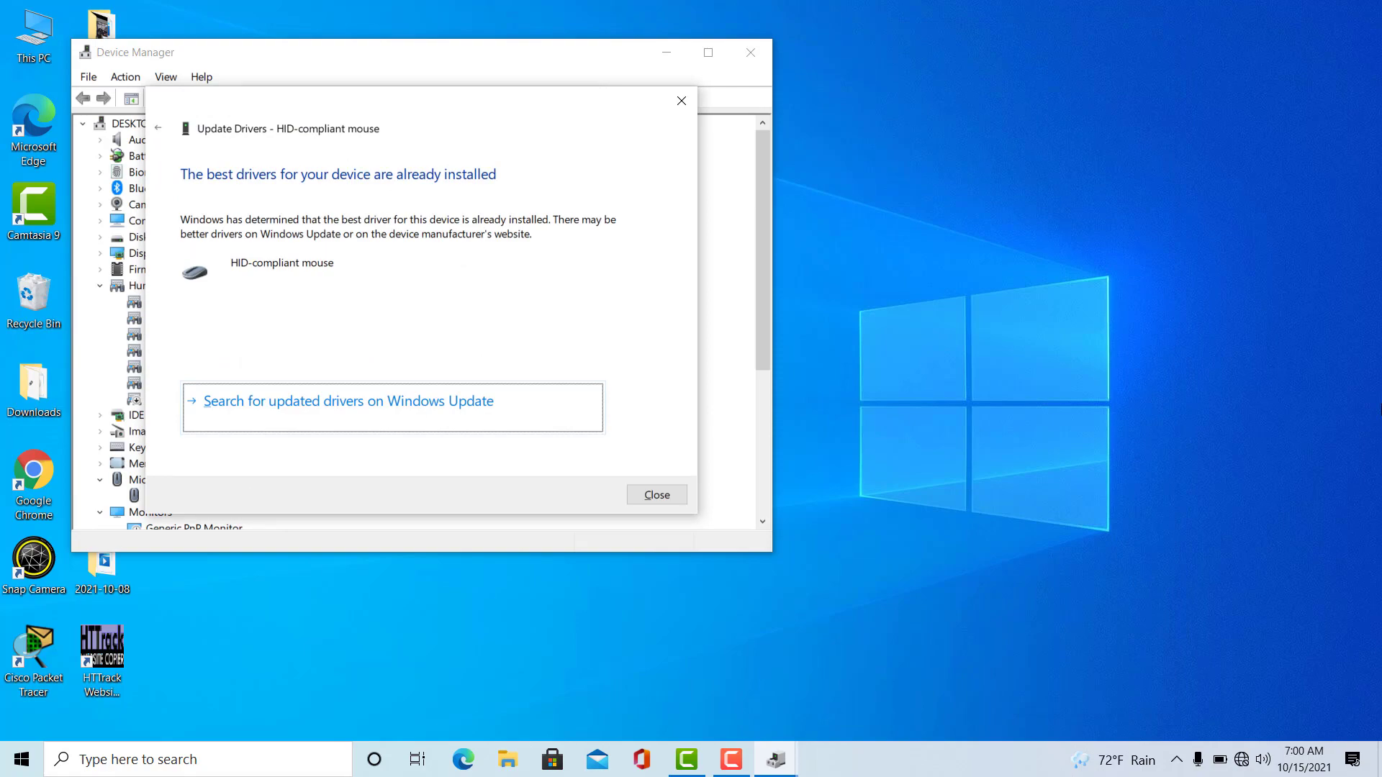
pyautogui.press('Tab')
# Restart Update Driver, choose Browse my computer for drivers, and head for Let me pick from a list
pyautogui.press('Return')
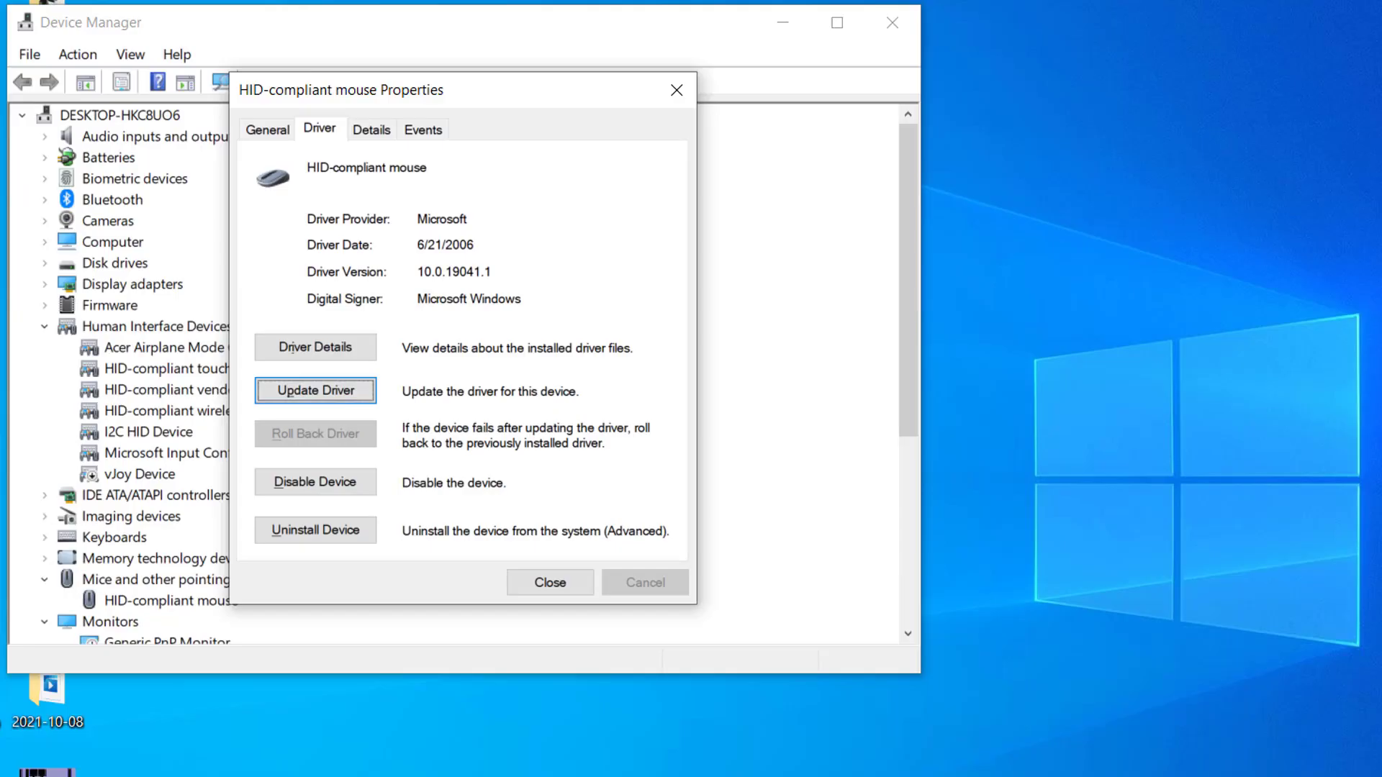
pyautogui.press('Return')
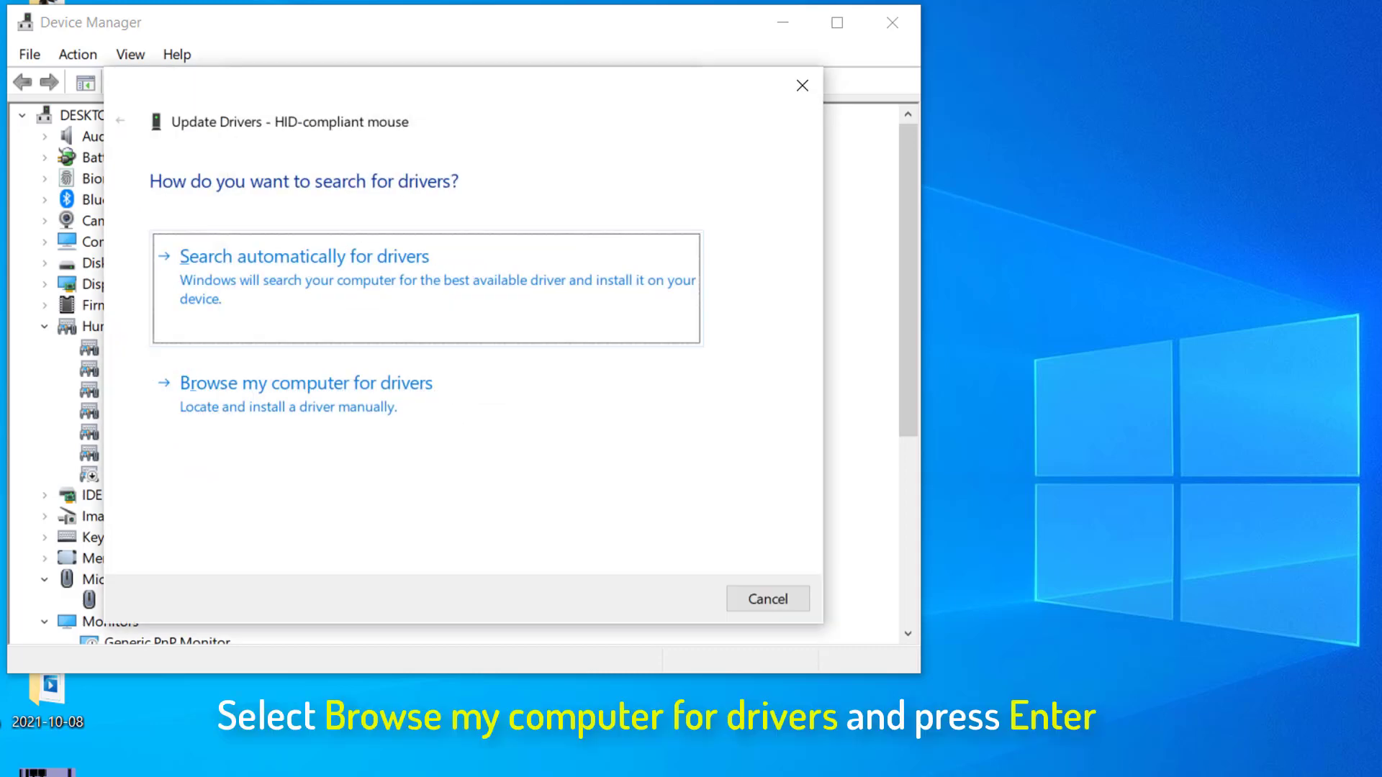
pyautogui.press('Down')
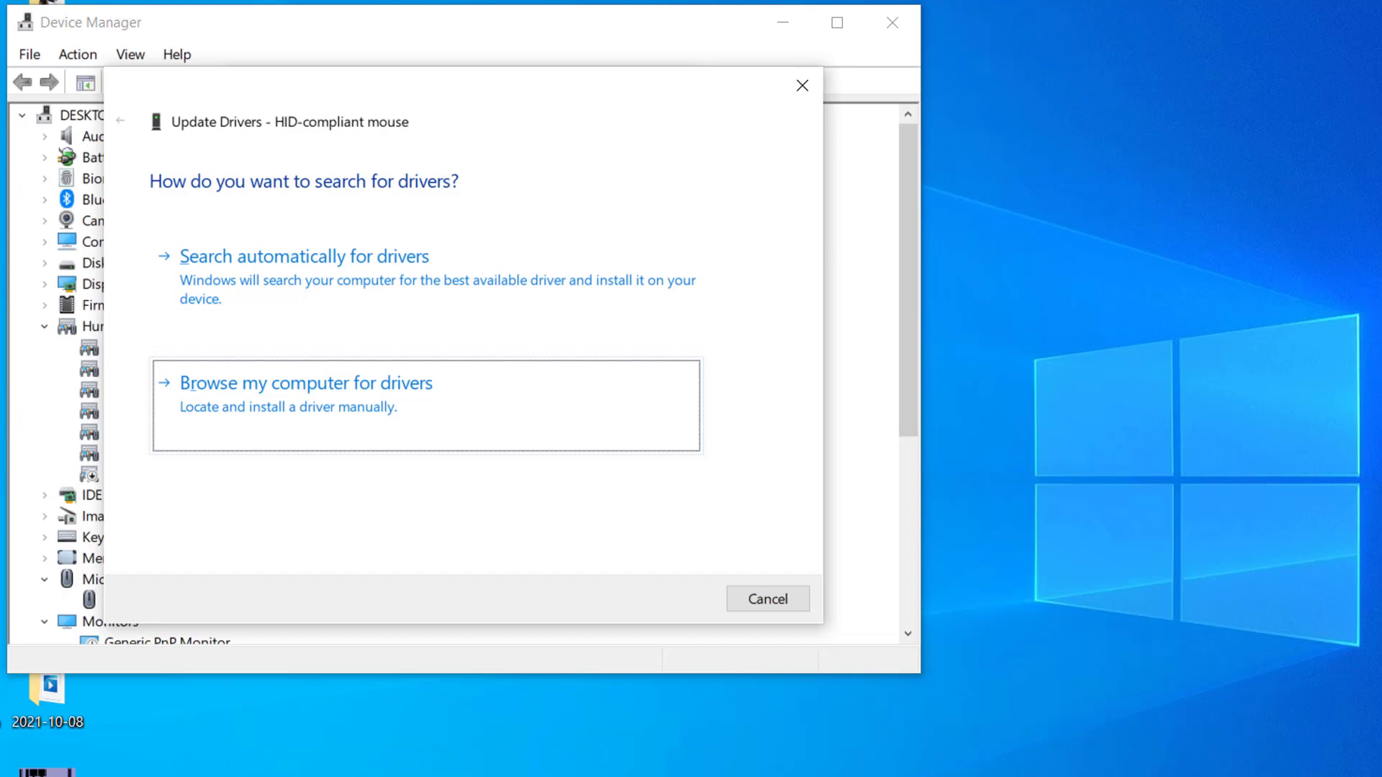
pyautogui.press('Return')
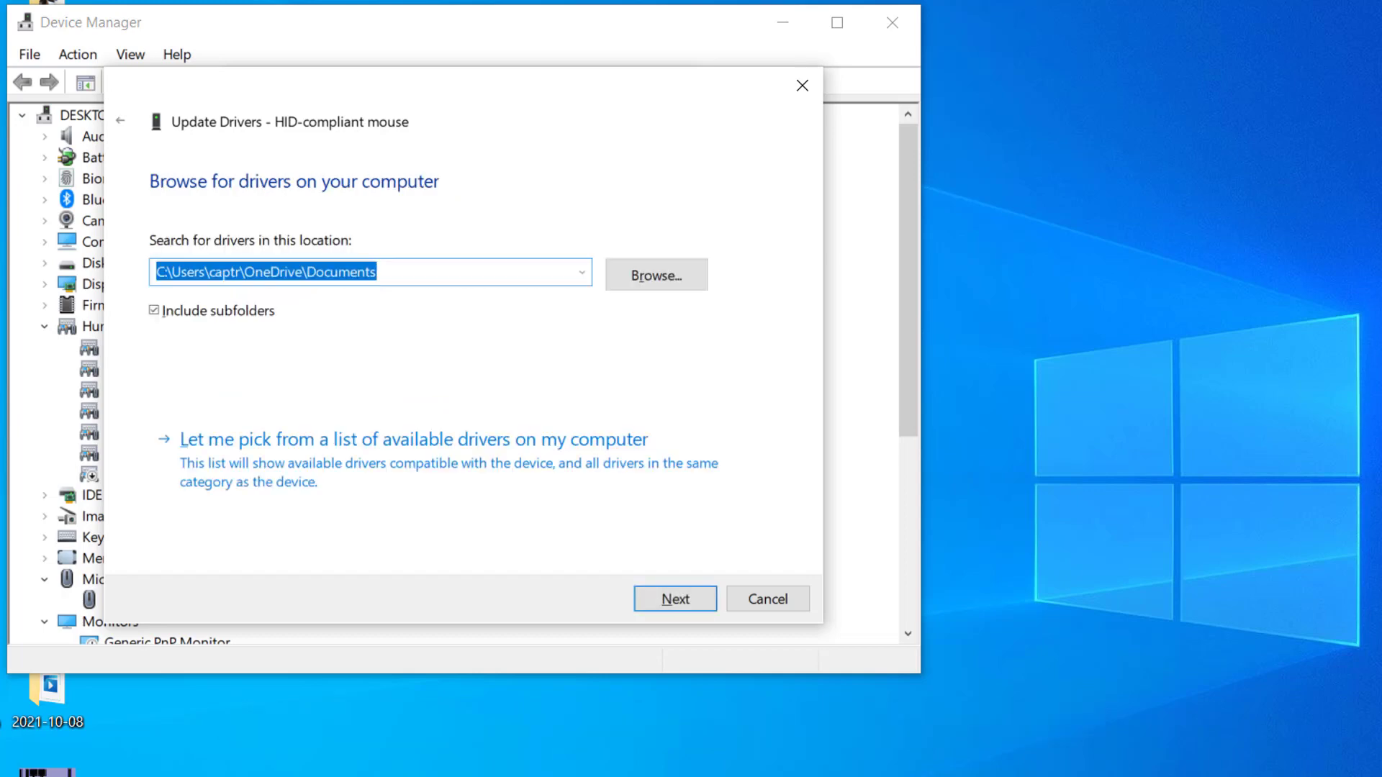
pyautogui.press('Tab')
pyautogui.press('Tab')
pyautogui.press('Tab')
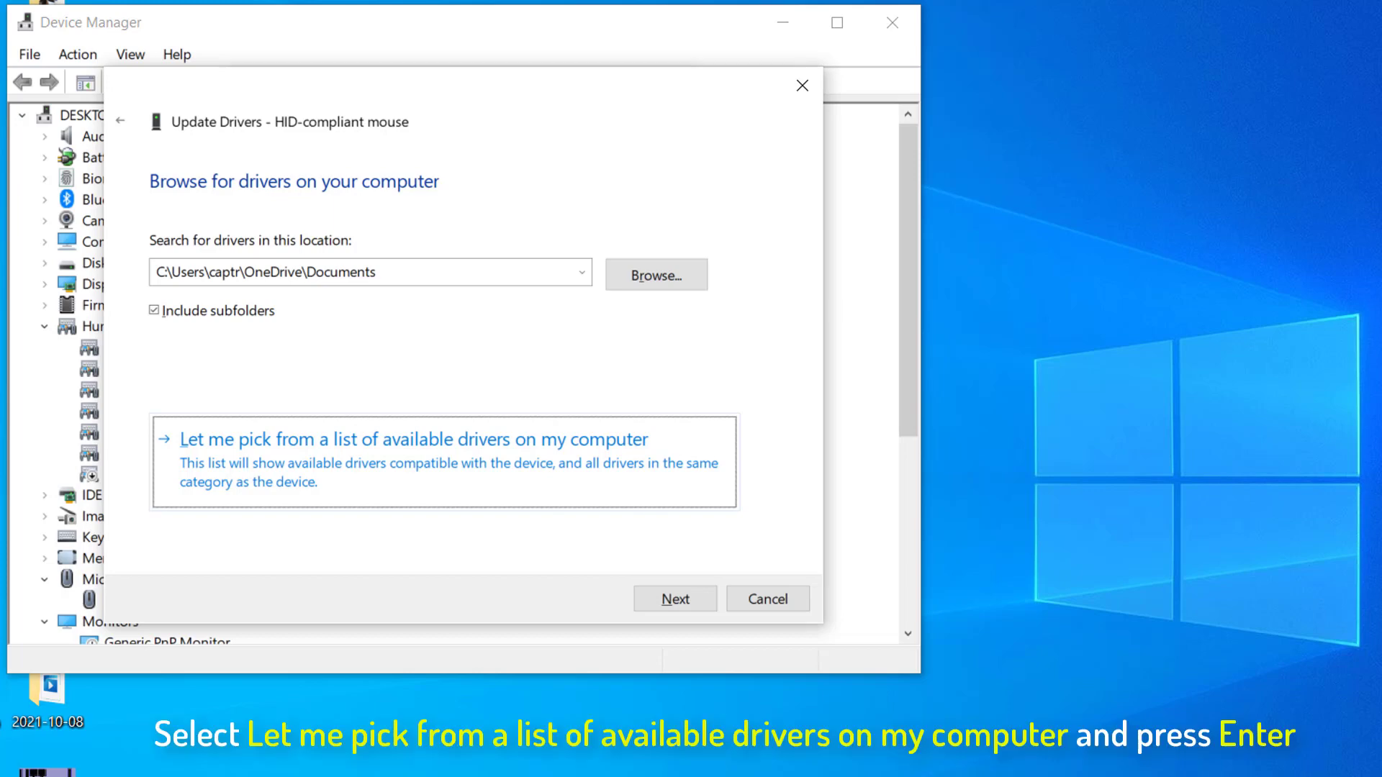
# Select HID-compliant device in the Model list and install it as the mouse's driver
pyautogui.press('Return')
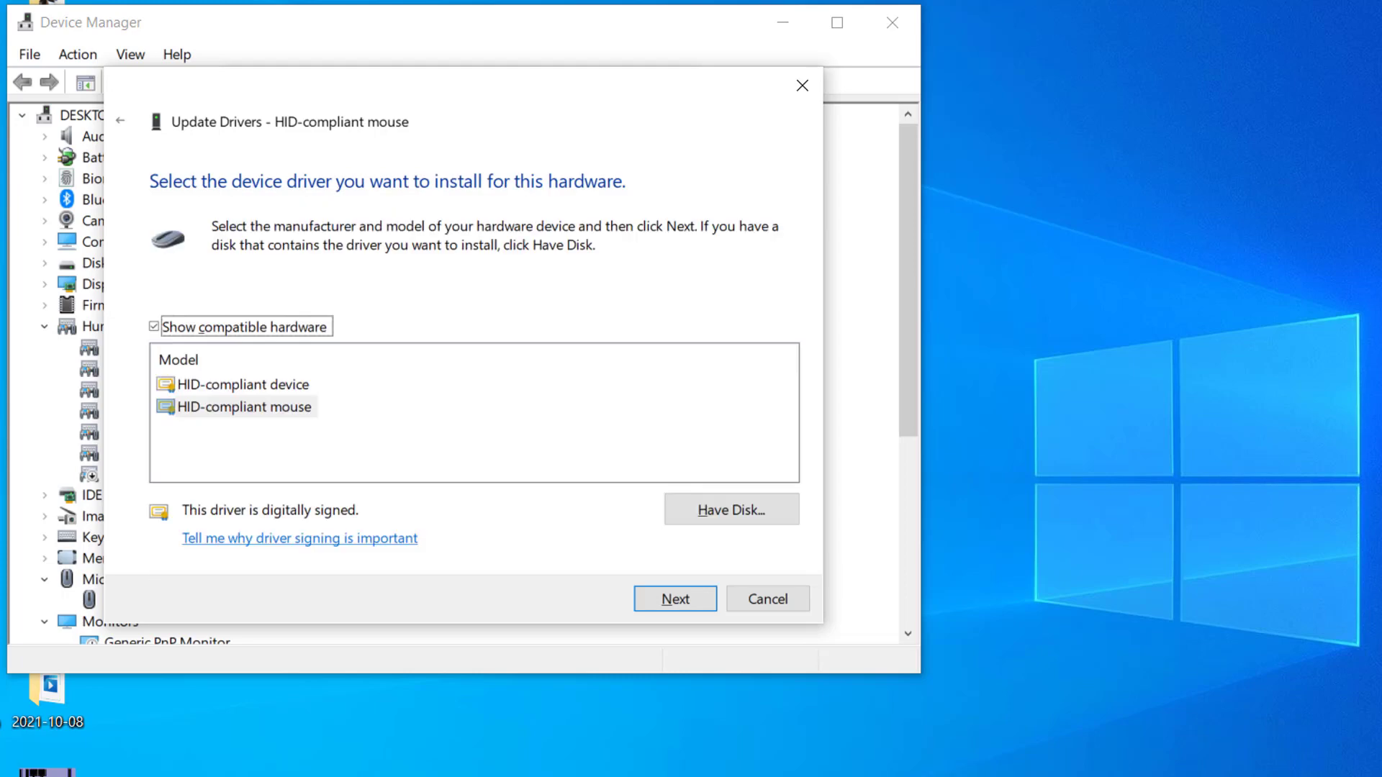
pyautogui.press('Tab')
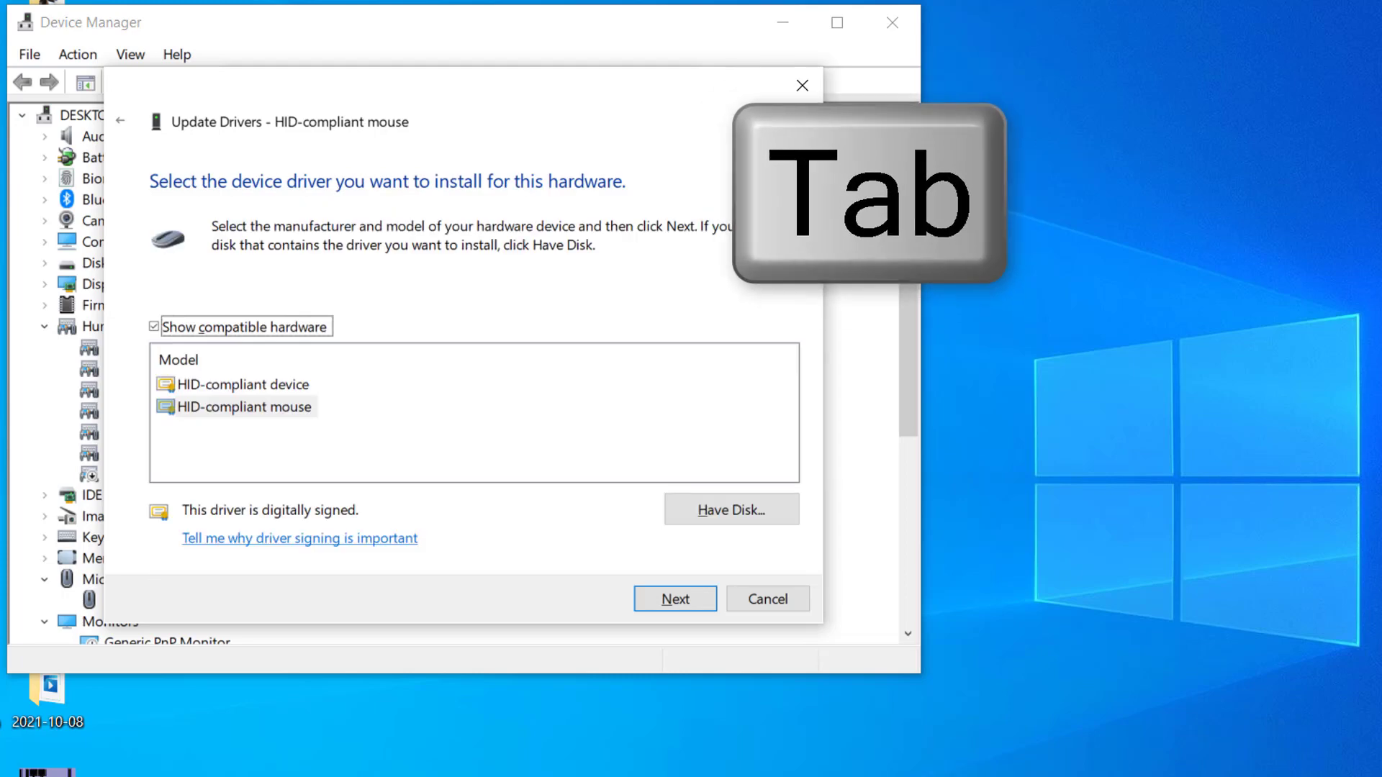
pyautogui.hotkey('shift', 'Tab')
pyautogui.press('Tab')
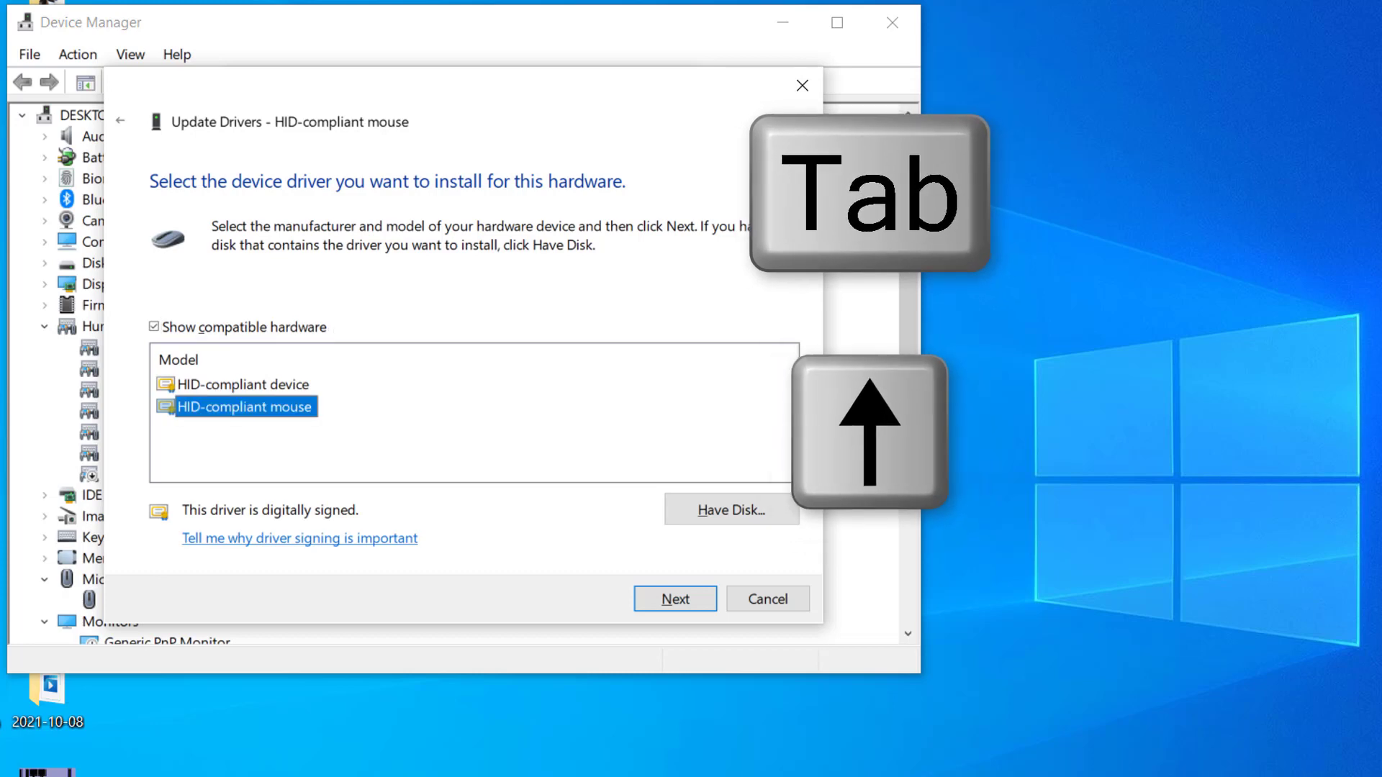
pyautogui.press('Up')
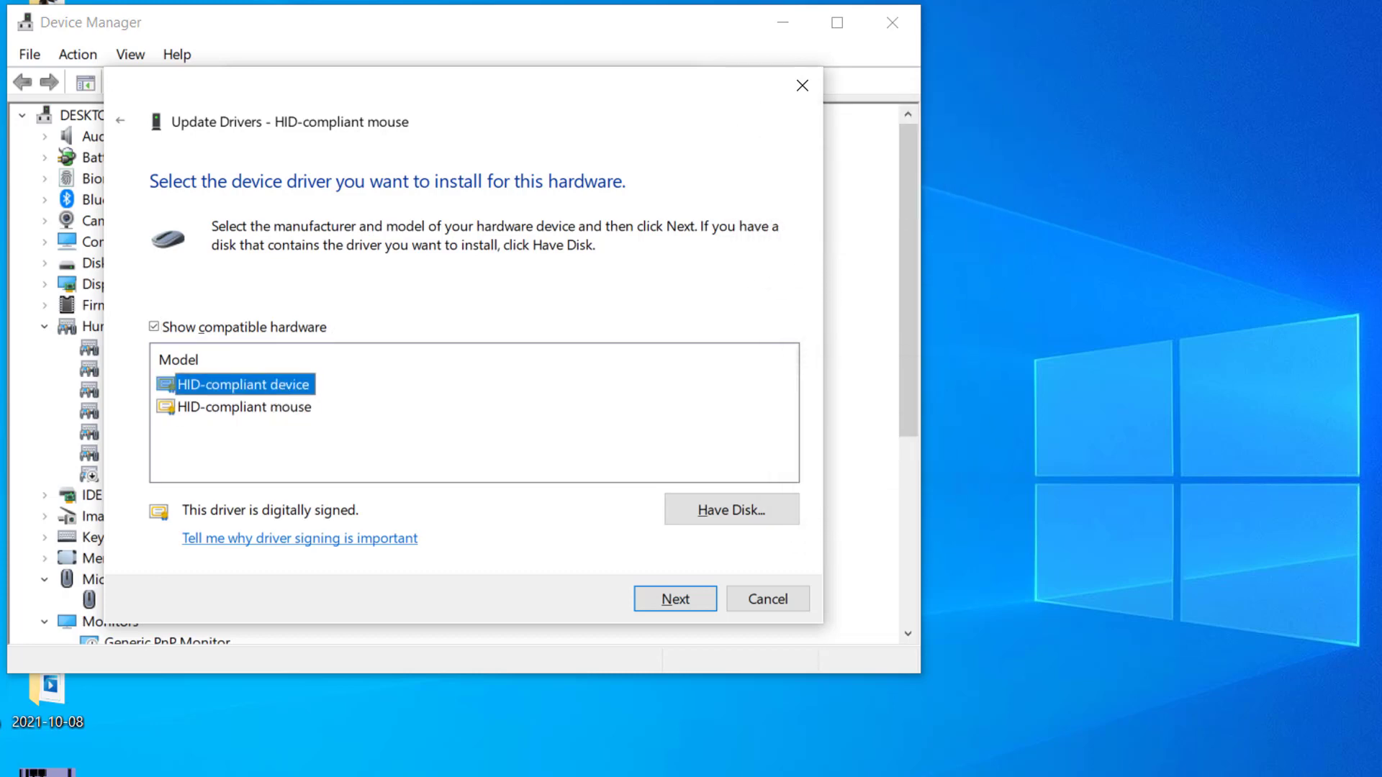
pyautogui.press('Tab')
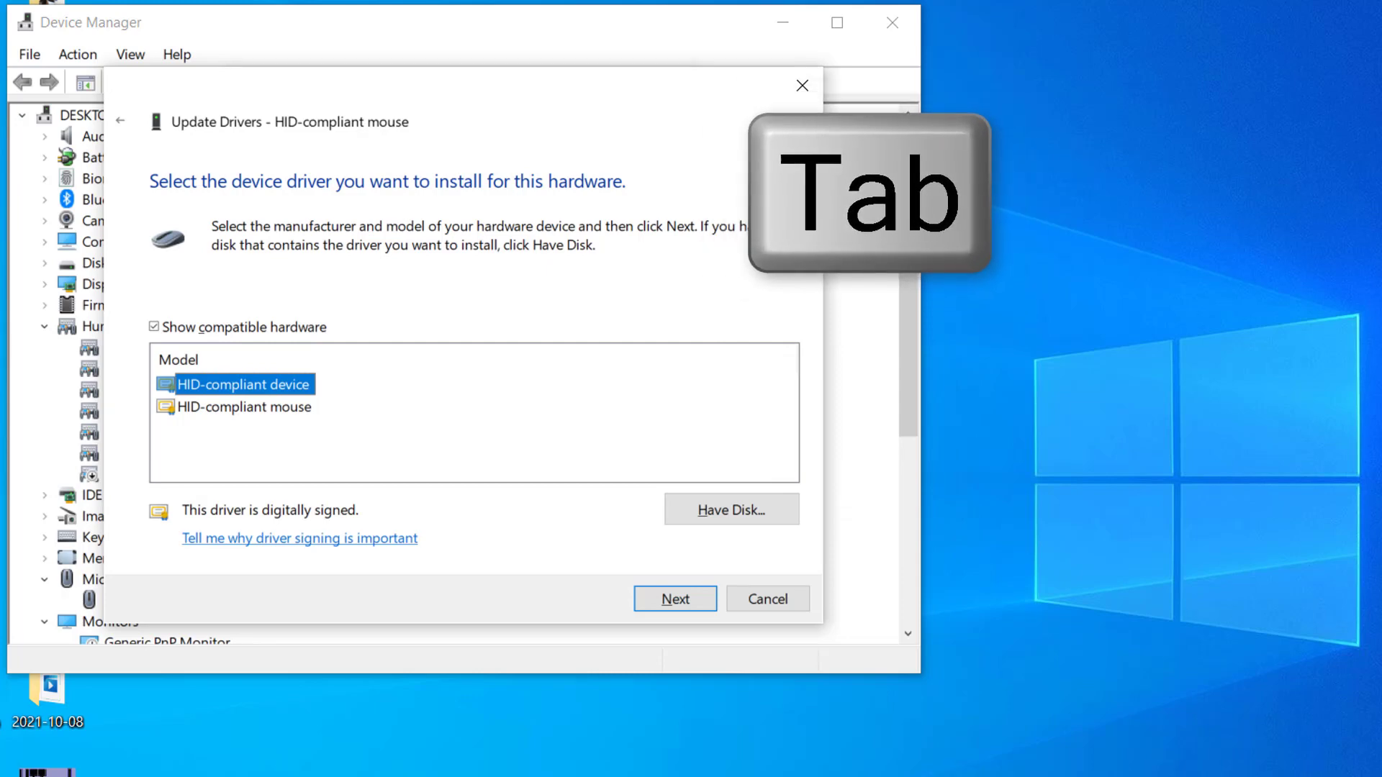
pyautogui.press('Tab')
pyautogui.press('Tab')
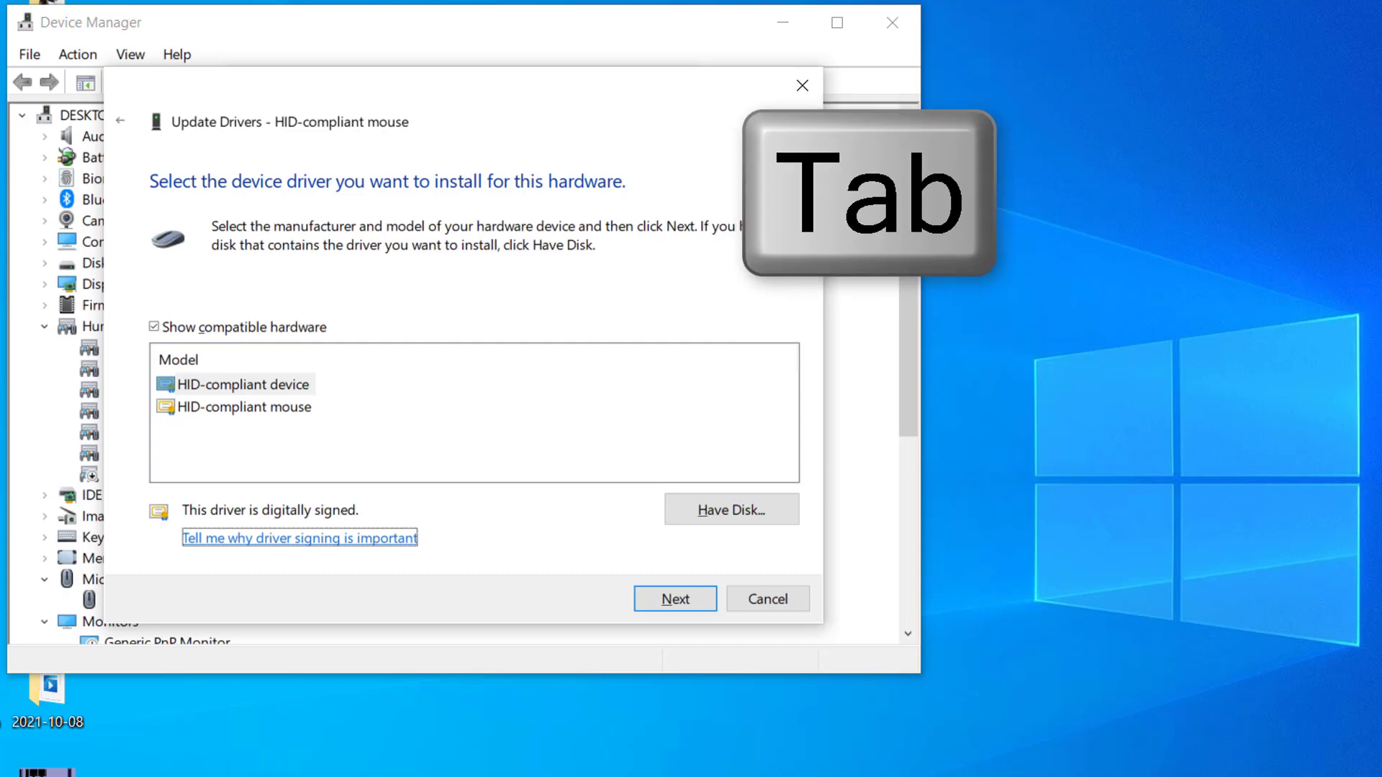
pyautogui.press('Tab')
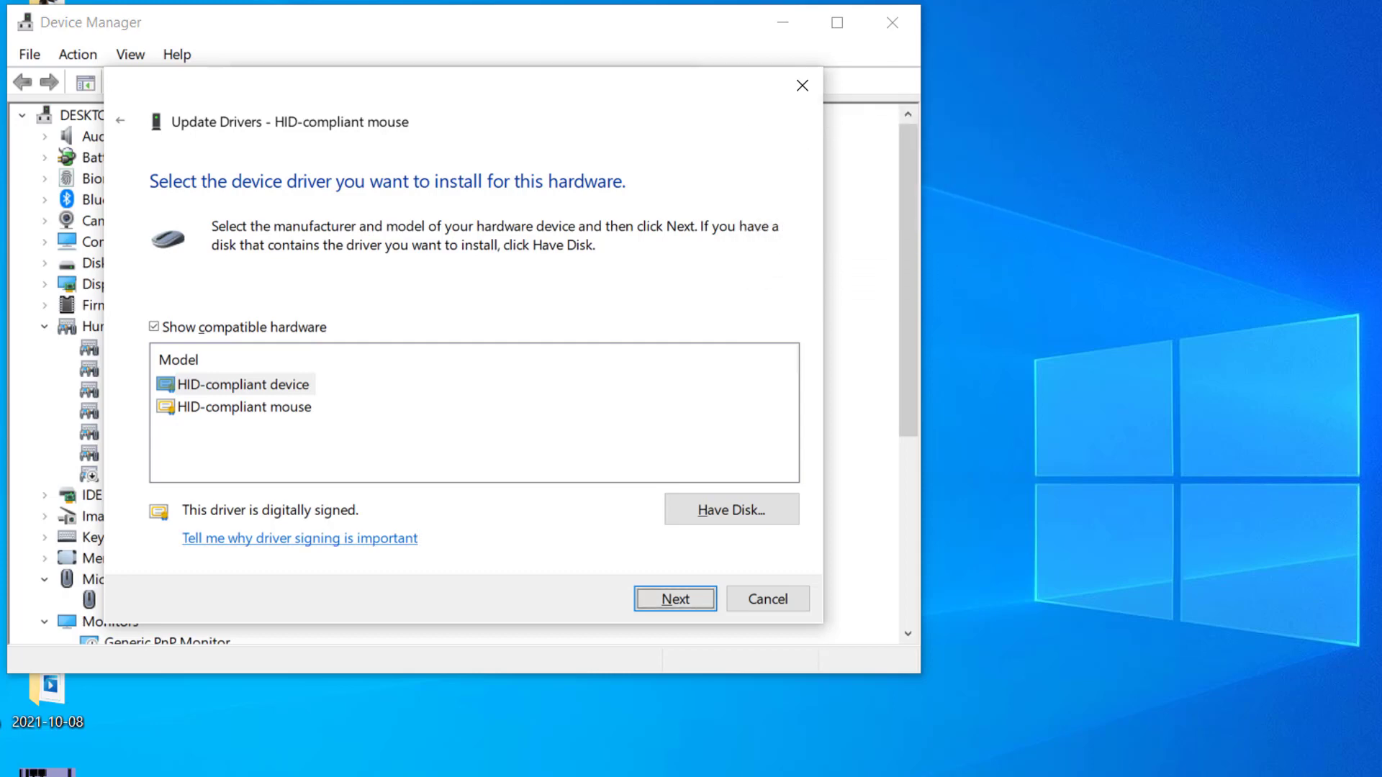
pyautogui.press('Return')
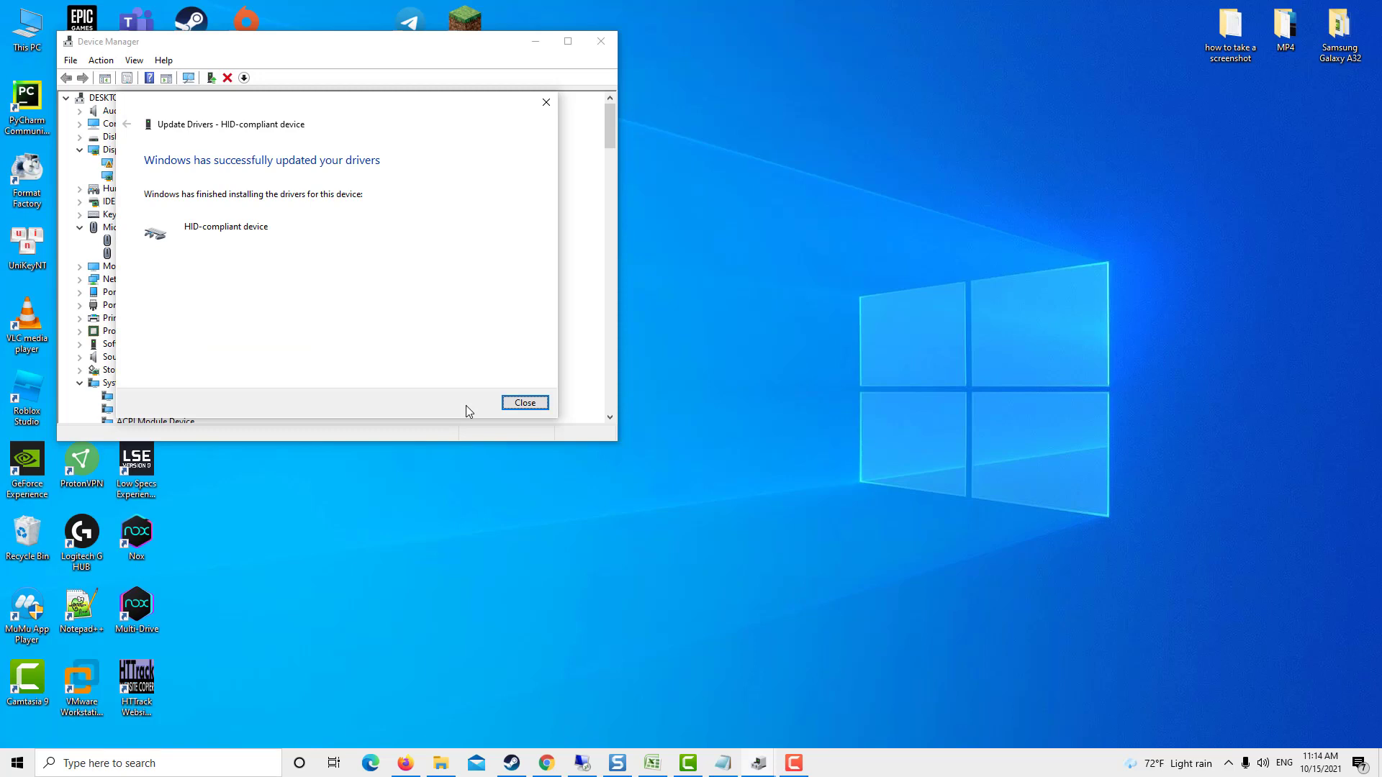
# Close the finished driver update window and enter chrome in the Run box
pyautogui.press('Return')
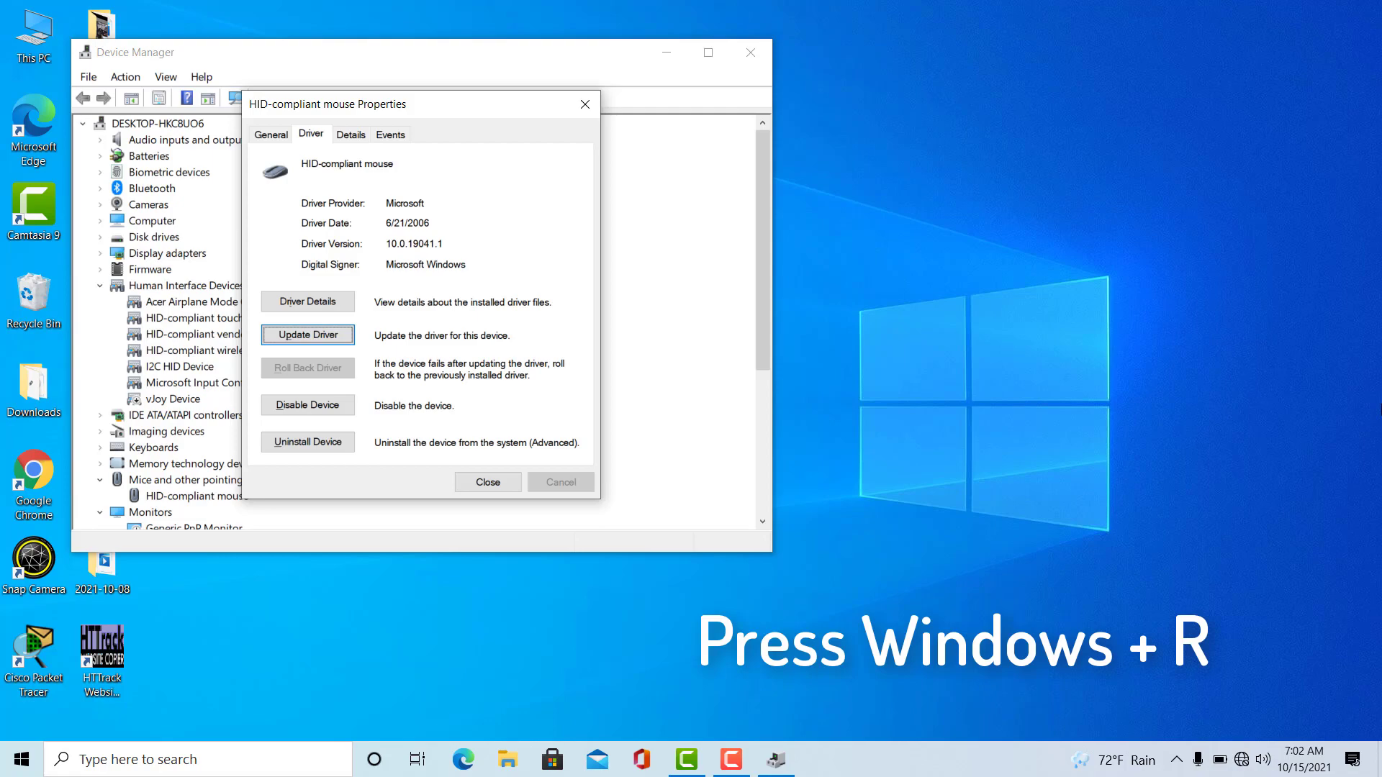
pyautogui.press('super+r')
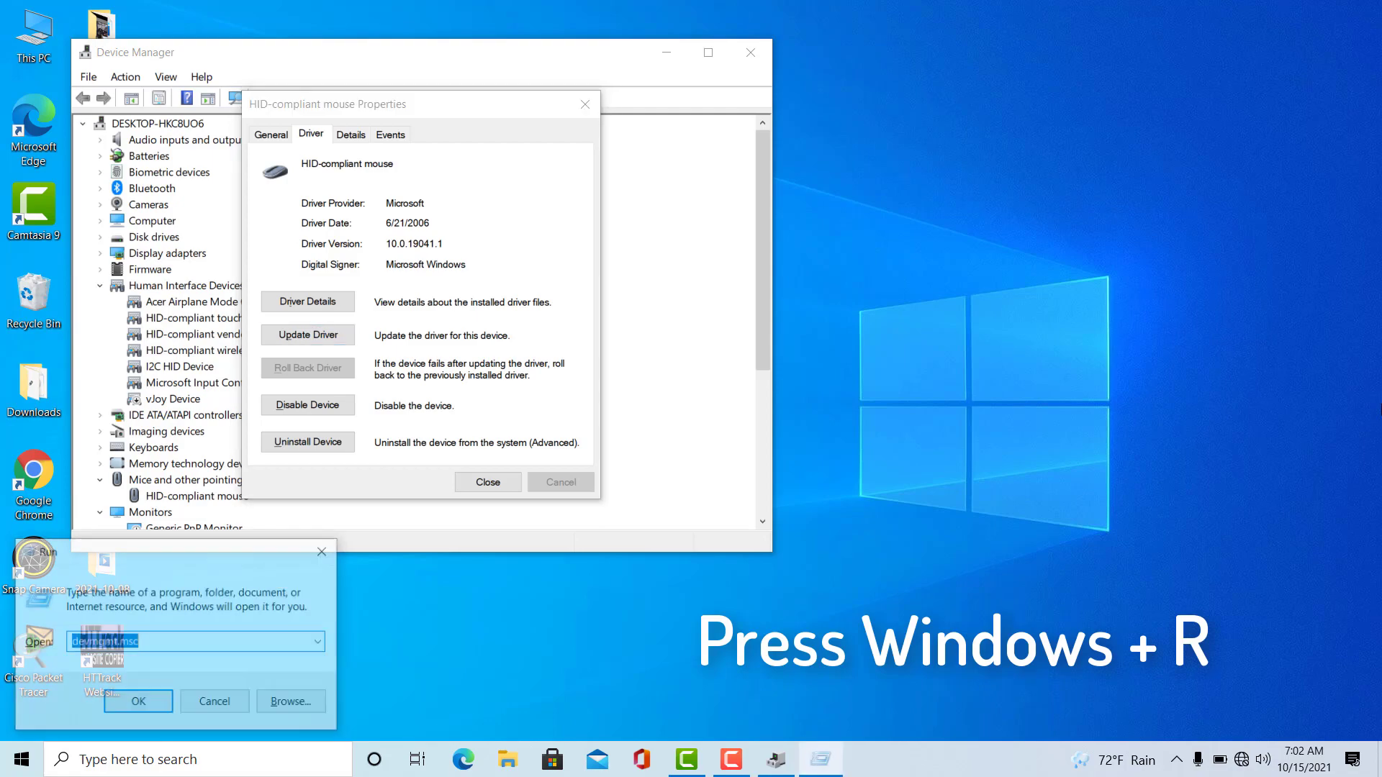
pyautogui.write('chrome')
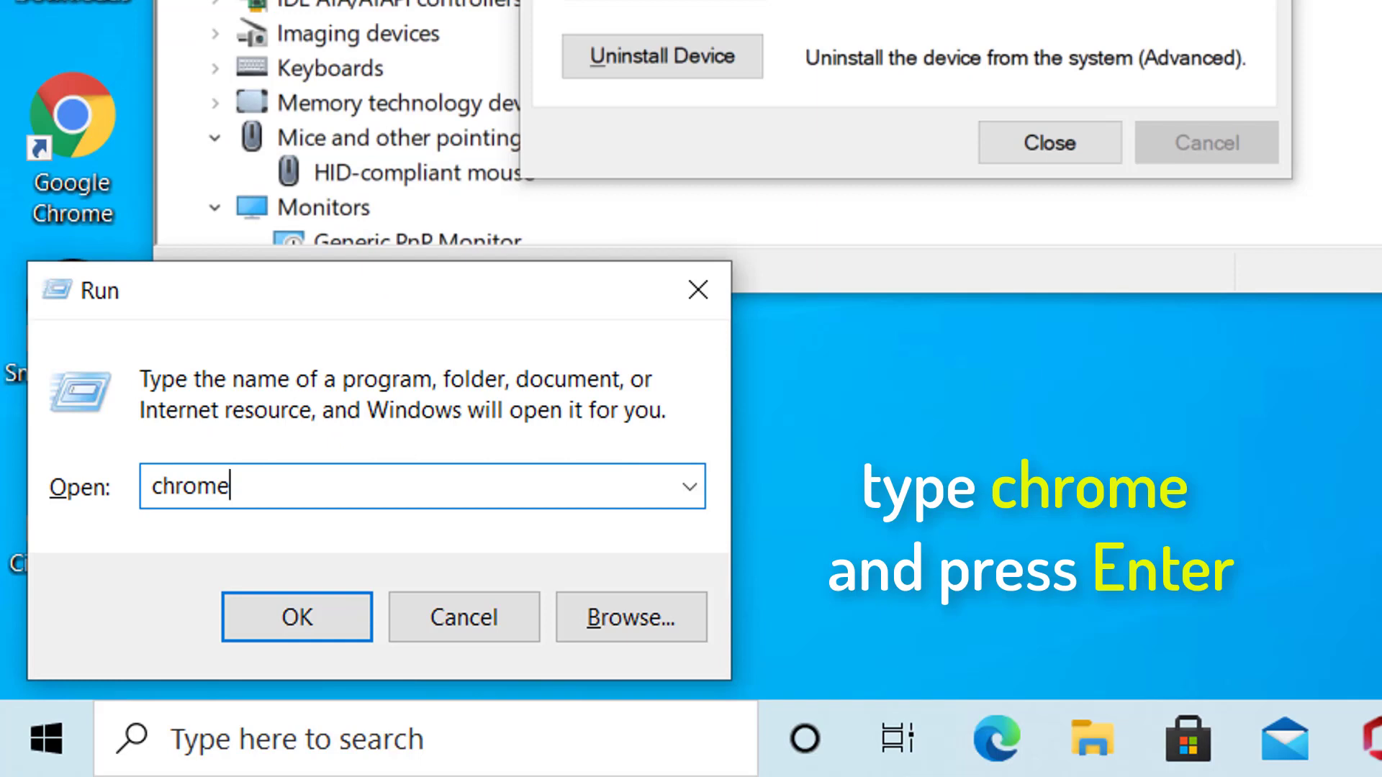
# Launch Chrome and search Google for 'windows10 mouse driver'
pyautogui.press('Return')
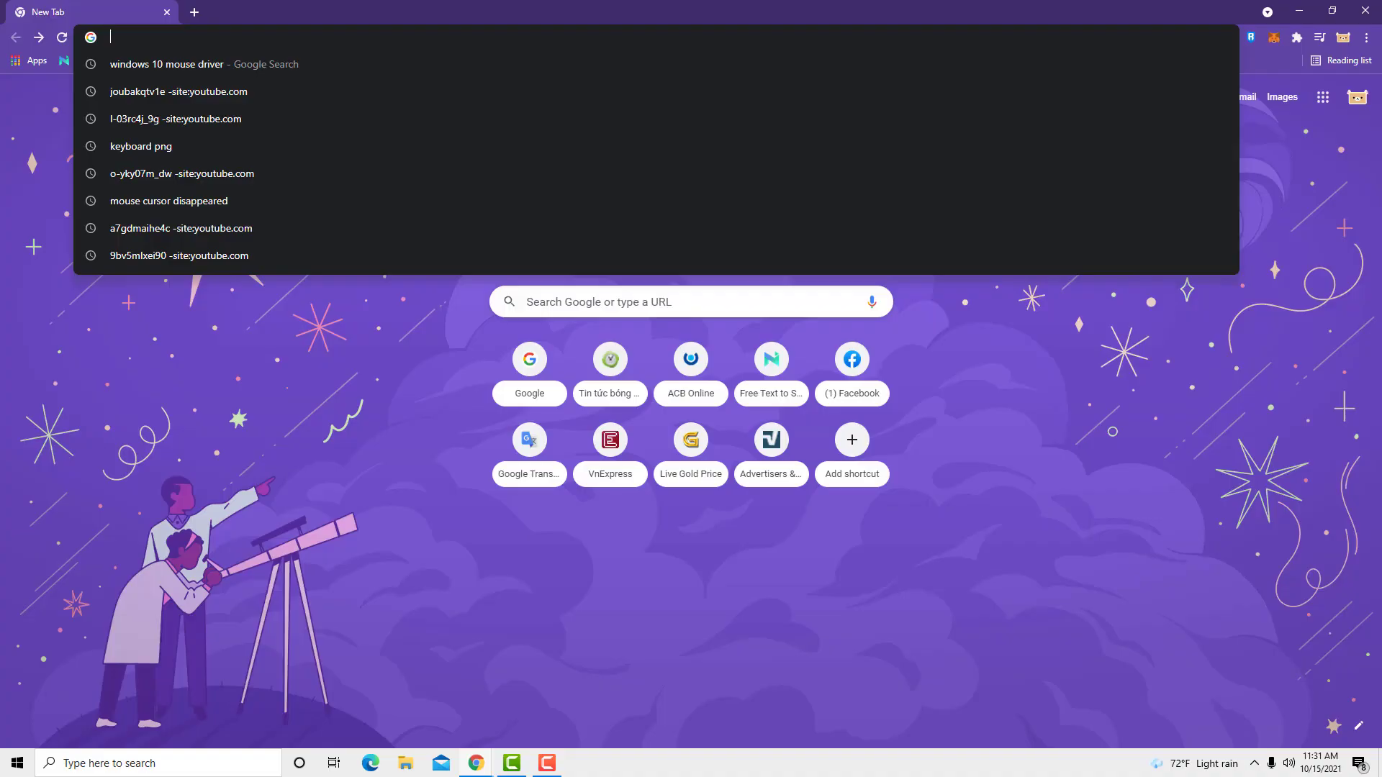
pyautogui.write('windows10')
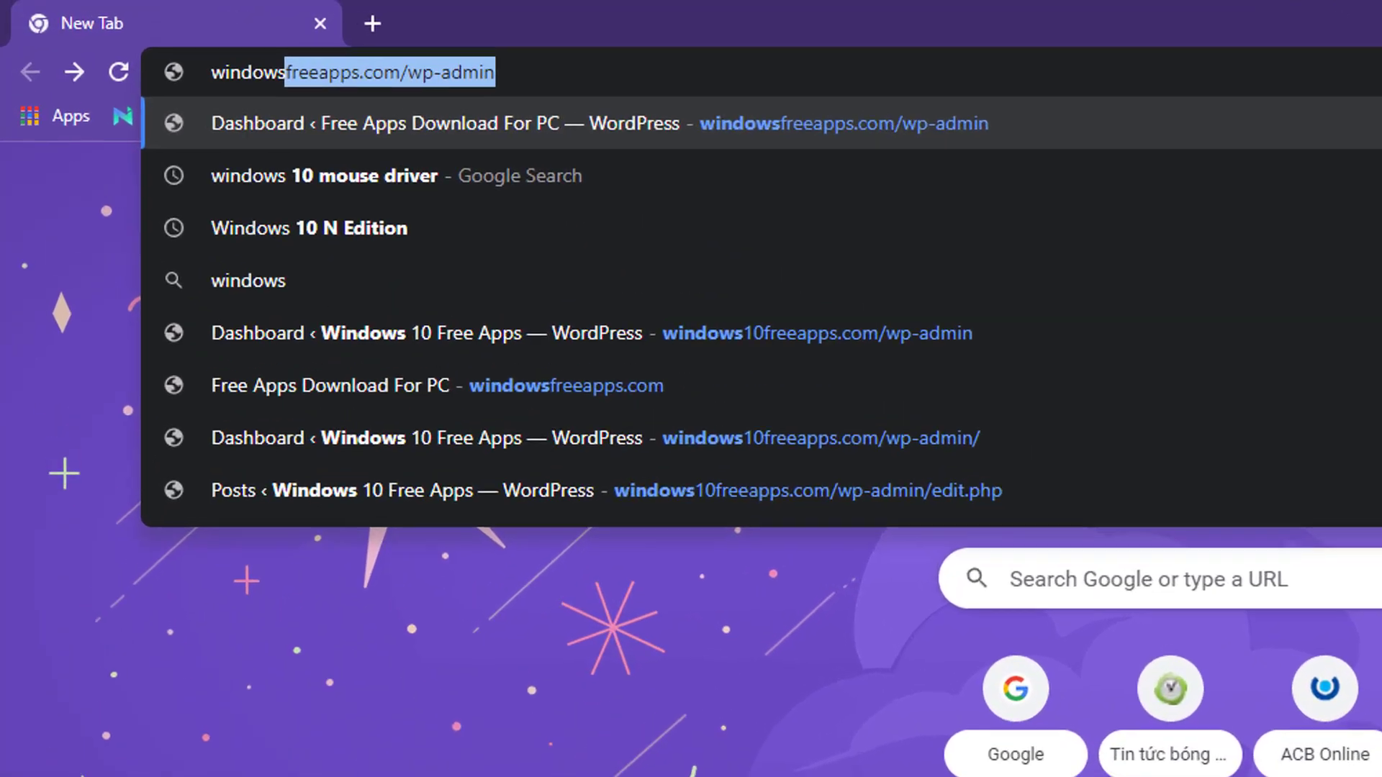
pyautogui.write(' mouse d')
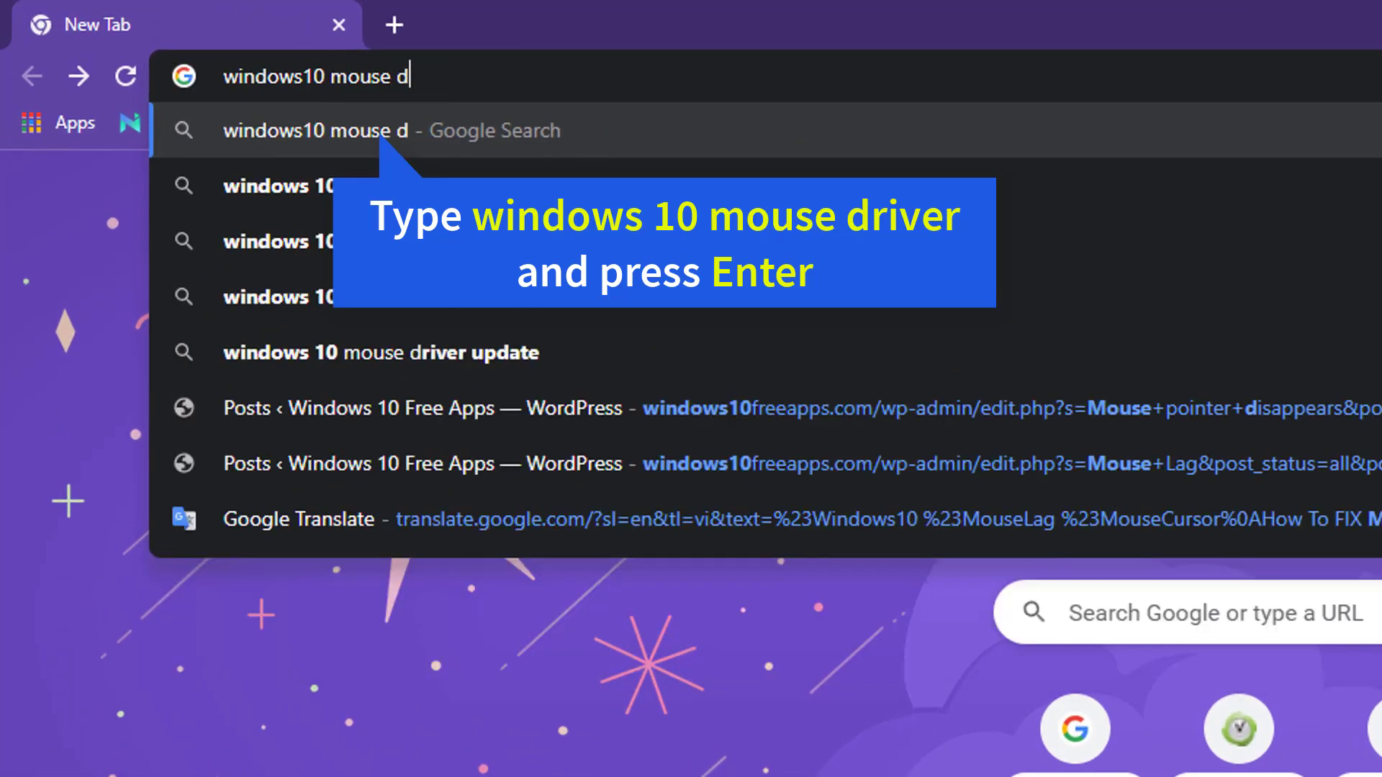
pyautogui.write('river')
pyautogui.press('Return')
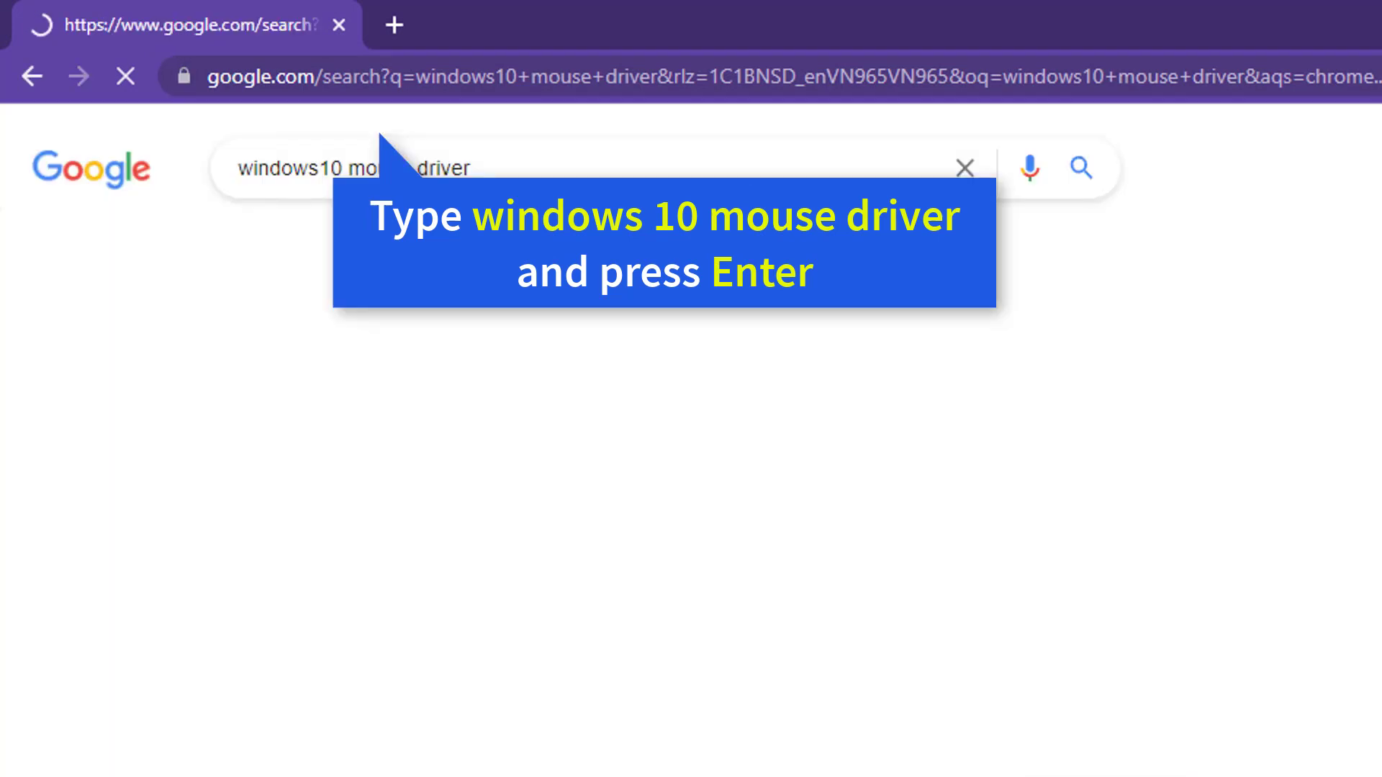
# Open the Microsoft Support Mouse and Keyboard Center download result
pyautogui.press('Tab')
pyautogui.press('Tab')
pyautogui.press('Tab')
pyautogui.press('Tab')
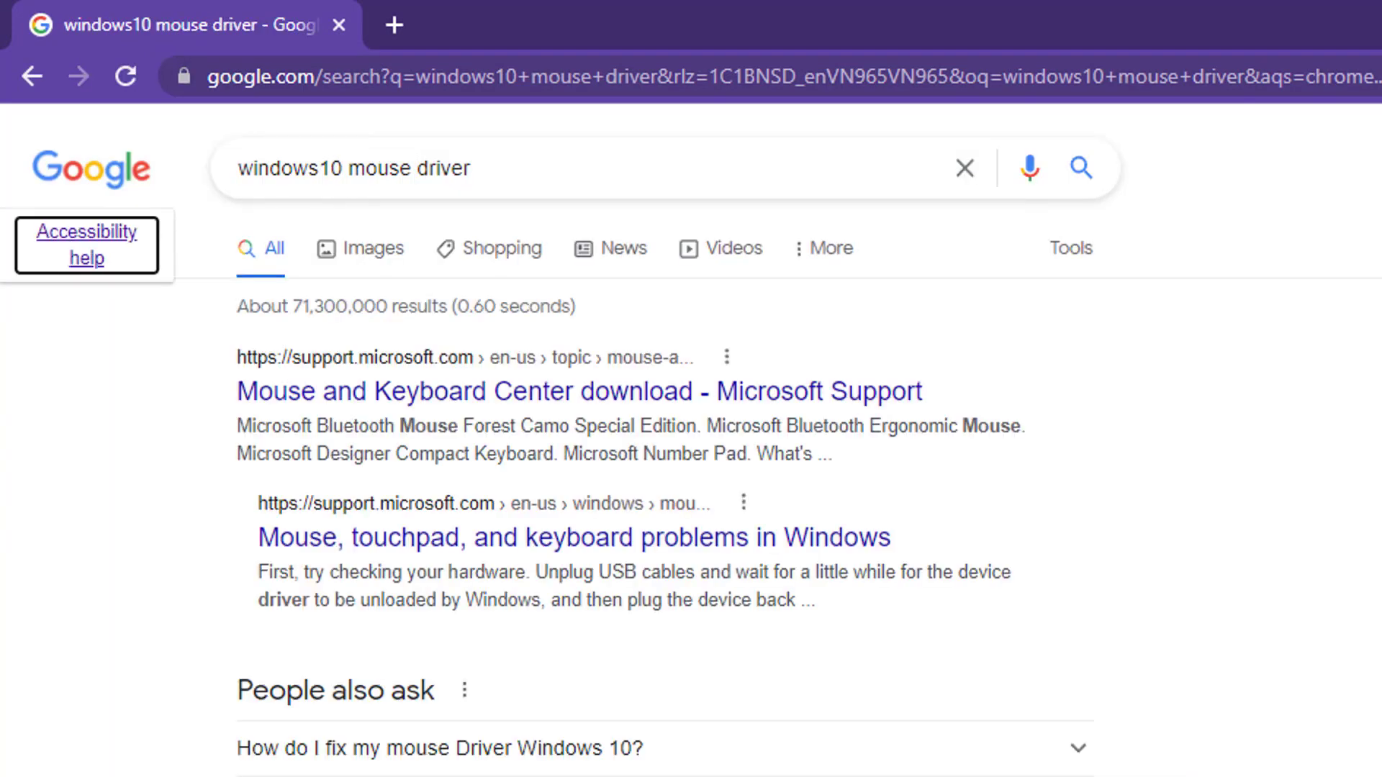
pyautogui.press('Tab')
pyautogui.press('Tab')
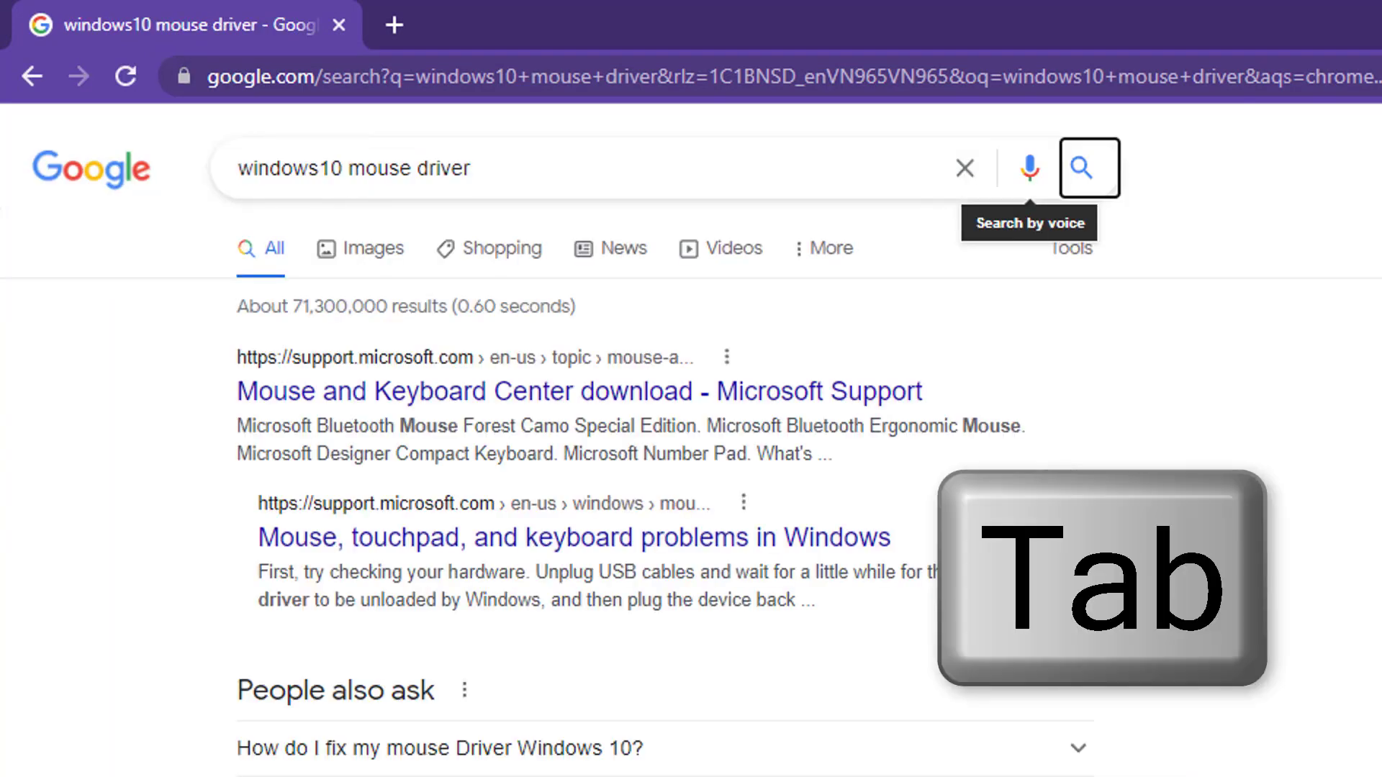
pyautogui.press('Tab')
pyautogui.press('Tab')
pyautogui.press('Tab')
pyautogui.press('Tab')
pyautogui.press('Tab')
pyautogui.press('Tab')
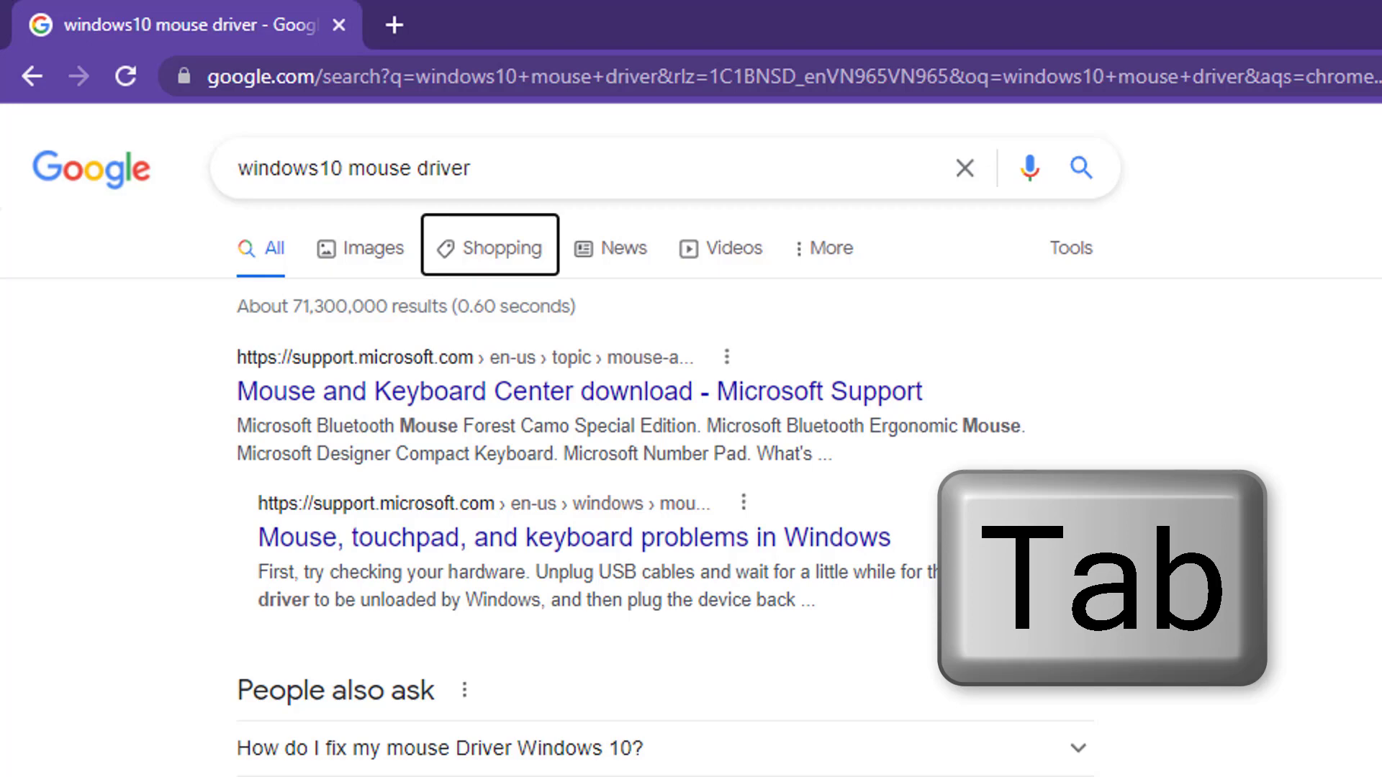
pyautogui.press('Tab')
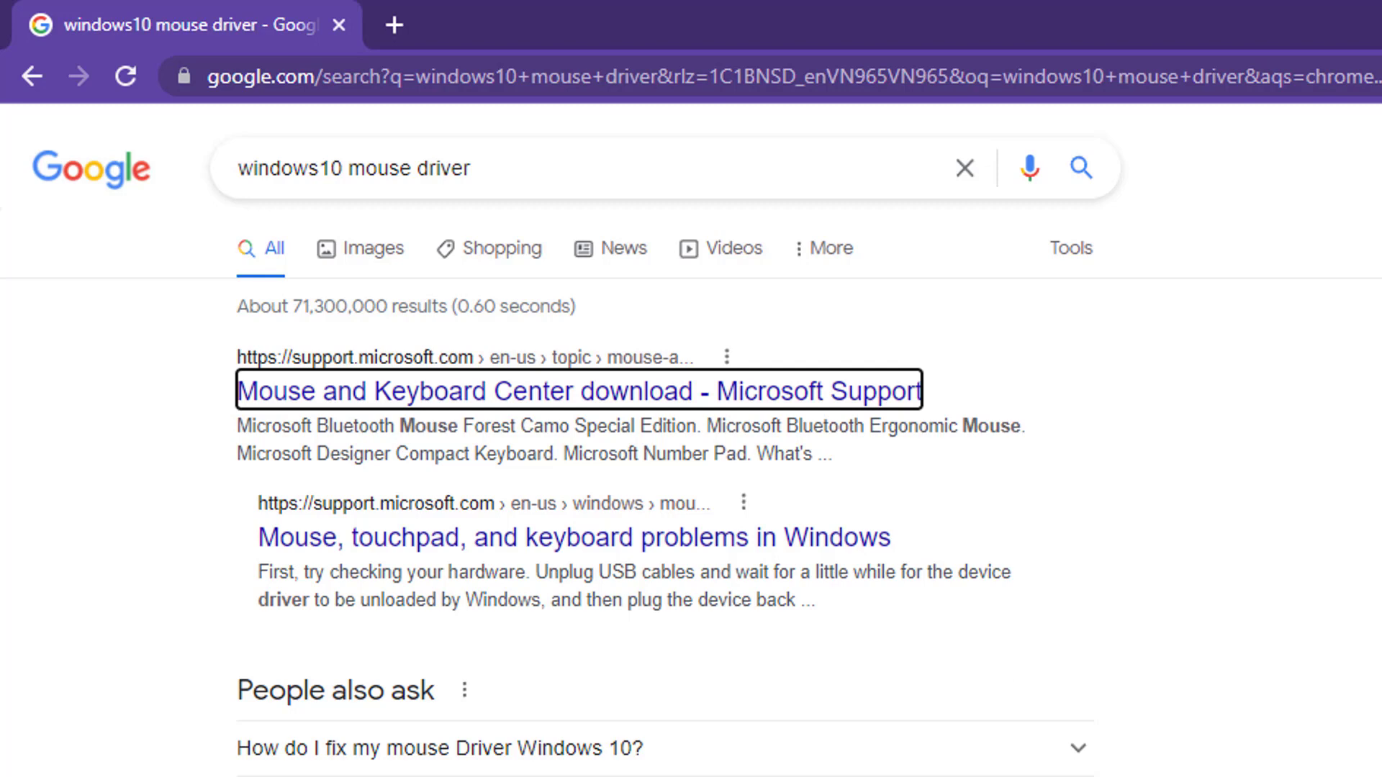
pyautogui.press('Return')
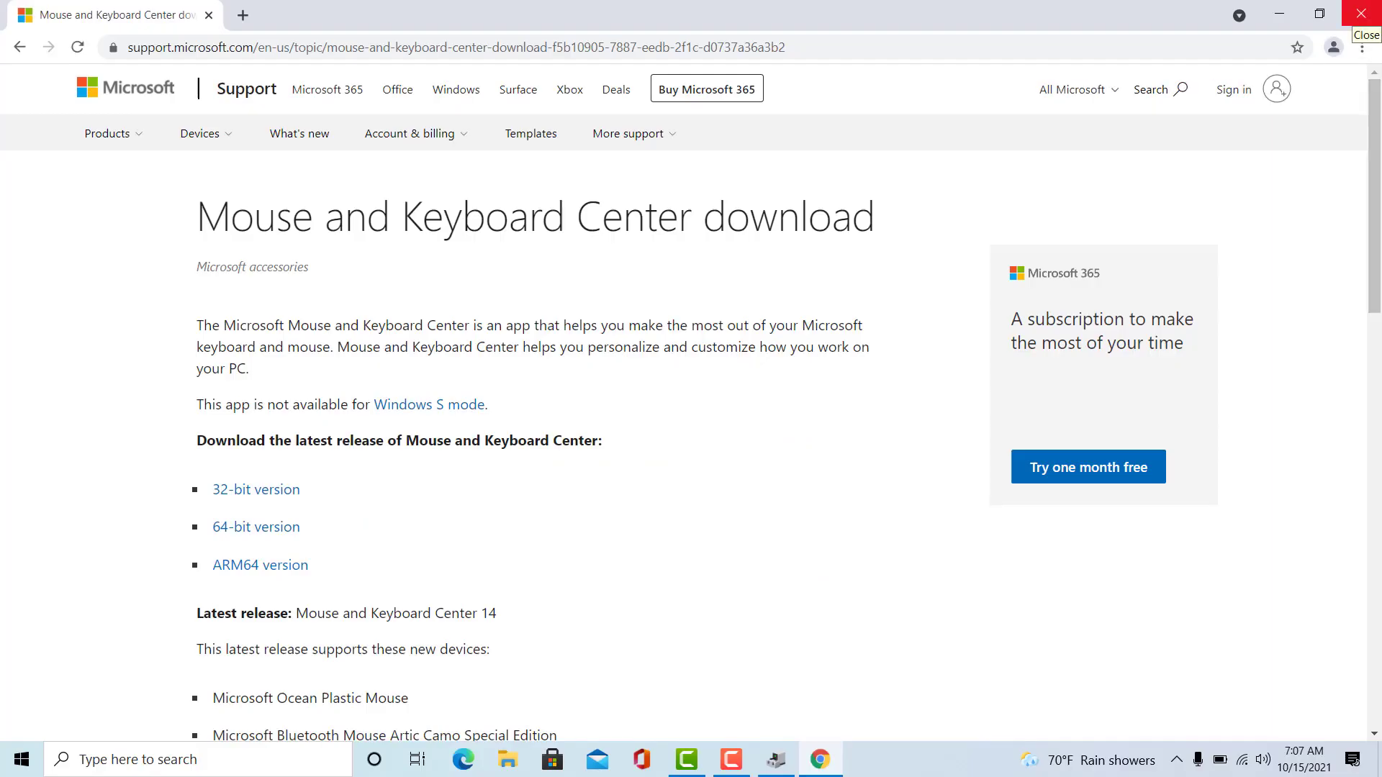
# Move keyboard focus down the Microsoft Support page to the 64-bit version link to get its installer .exe
pyautogui.press('Tab')
pyautogui.press('Tab')
pyautogui.press('Tab')
pyautogui.press('Tab')
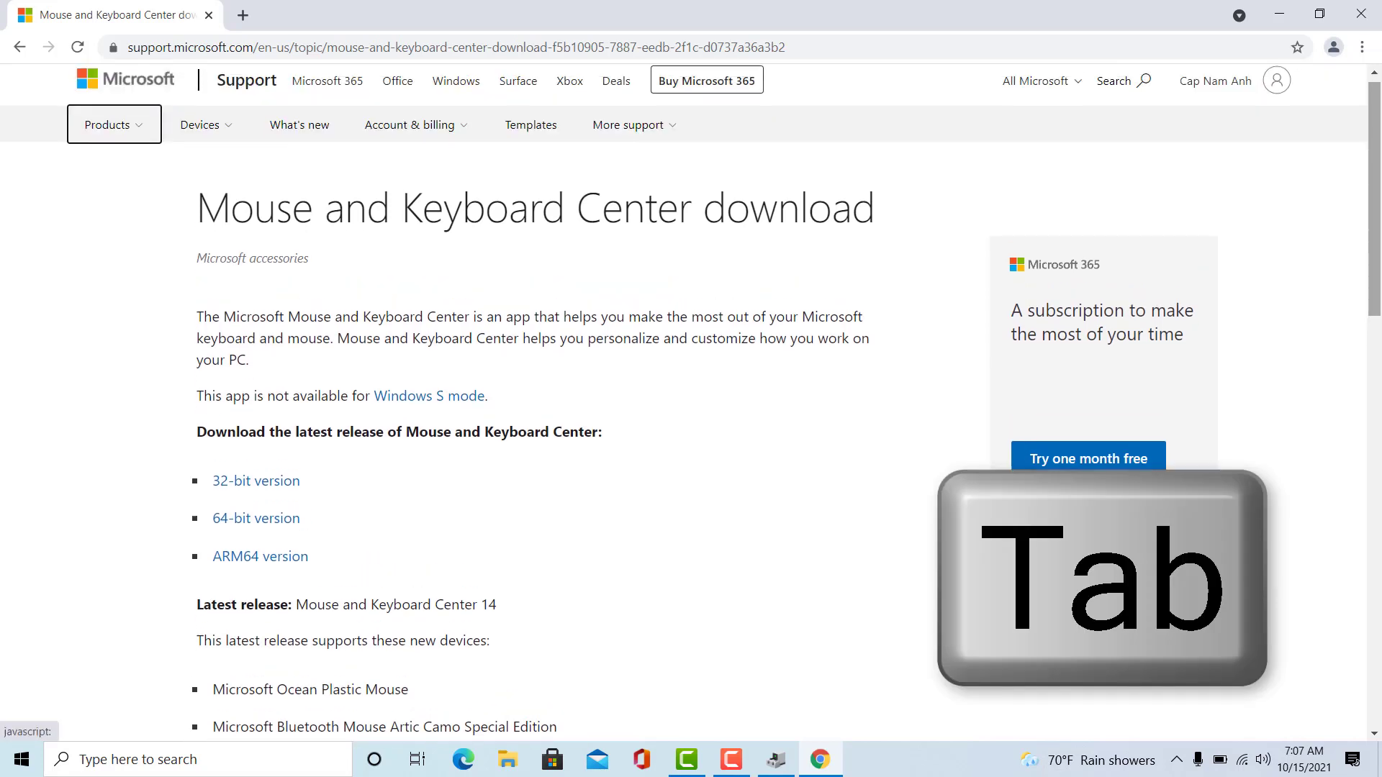
pyautogui.press('Tab')
pyautogui.press('Tab')
pyautogui.press('Tab')
pyautogui.press('Tab')
pyautogui.press('Tab')
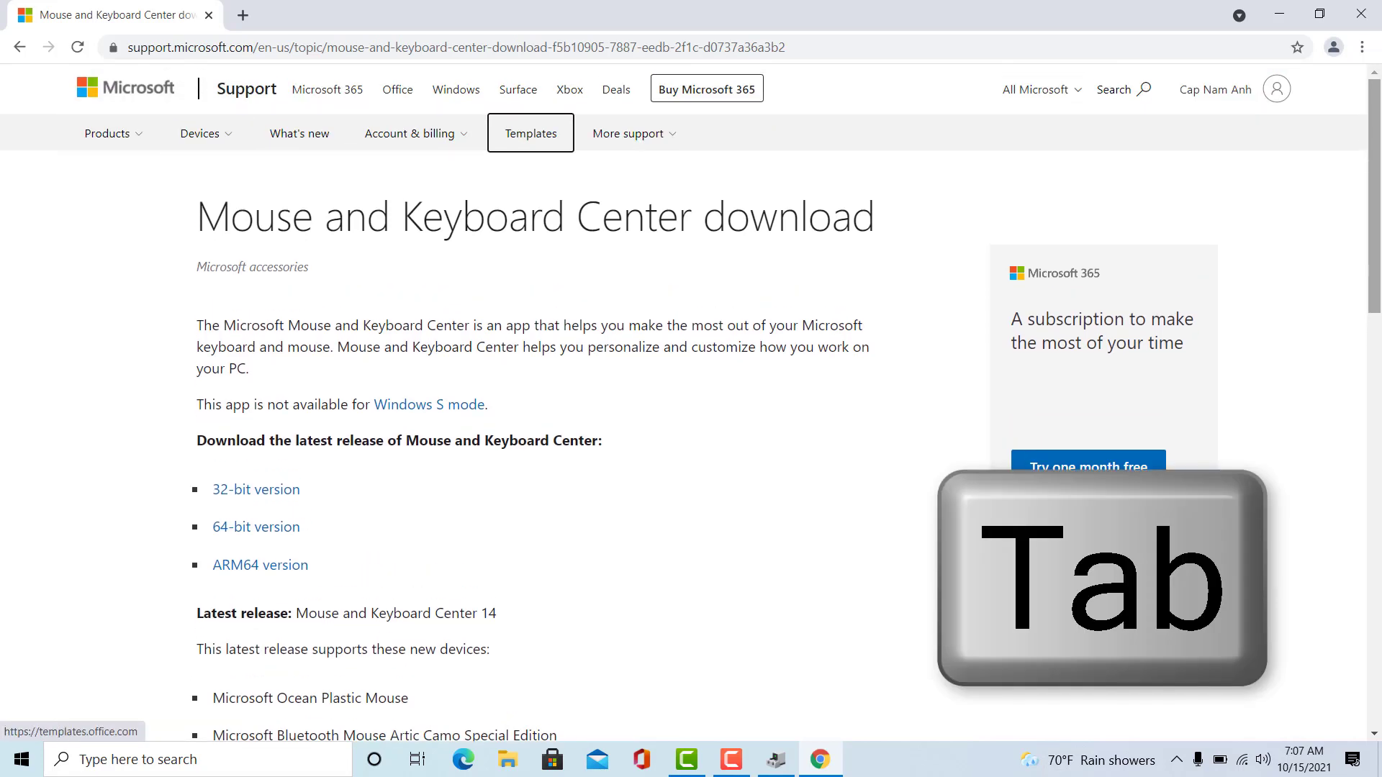
pyautogui.press('Tab')
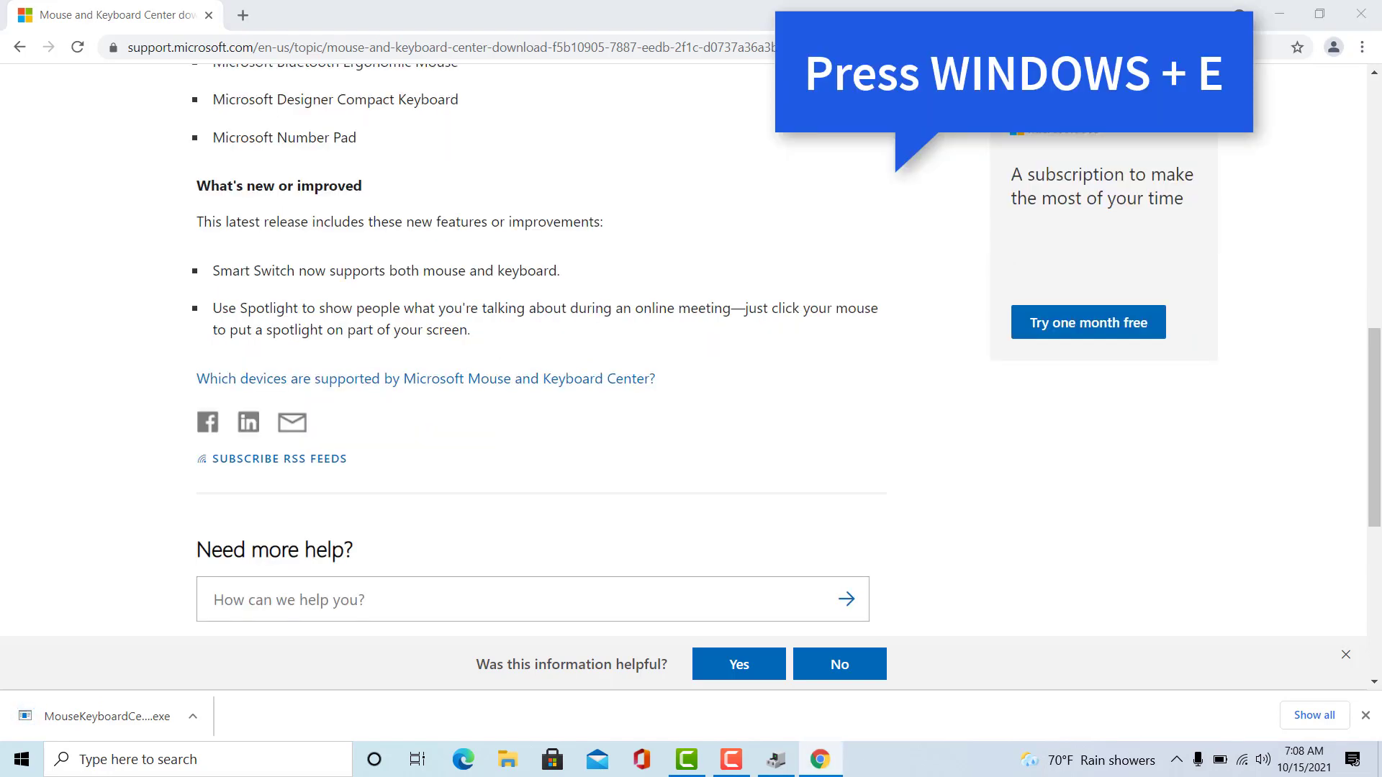
# Open the Downloads folder in File Explorer and run MouseKeyboardCenter_64bit_ENG_14.41
pyautogui.press('super+e')
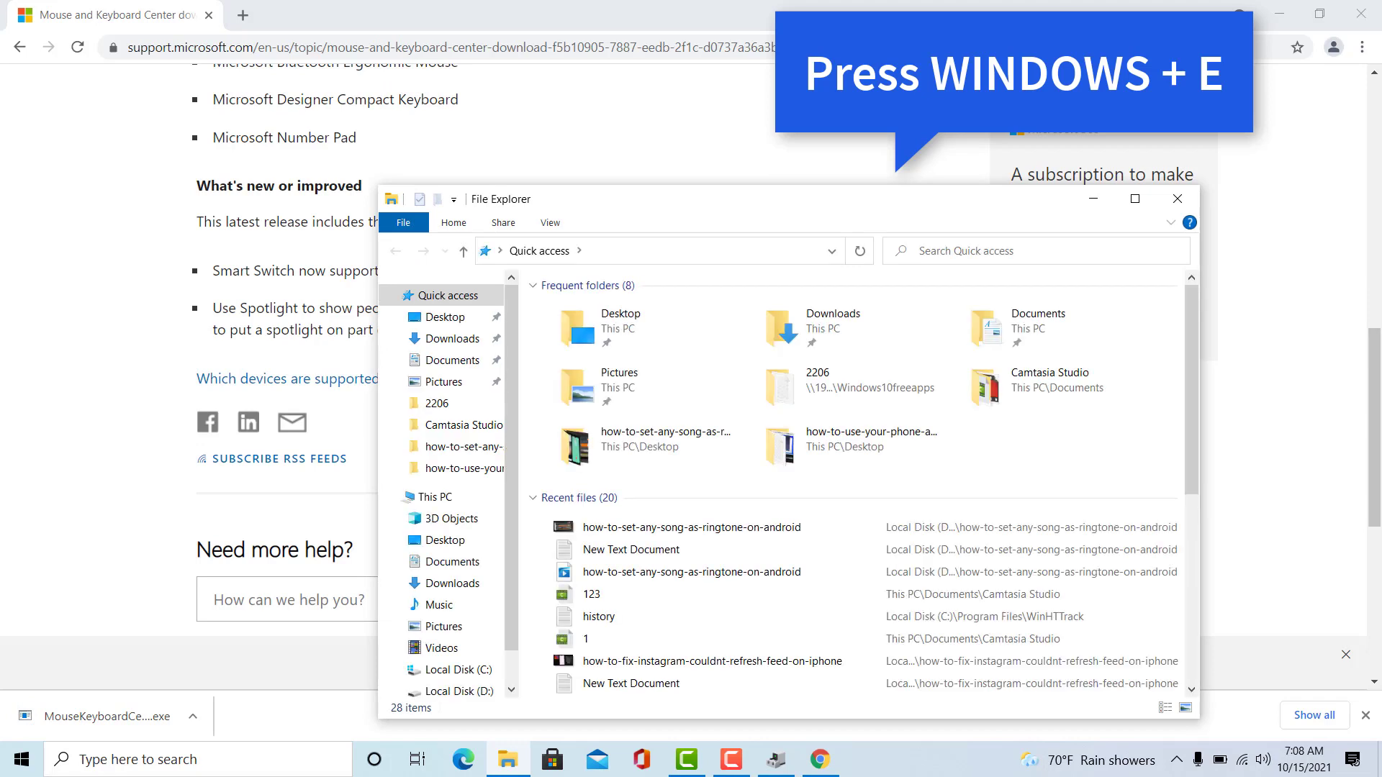
pyautogui.press('Down')
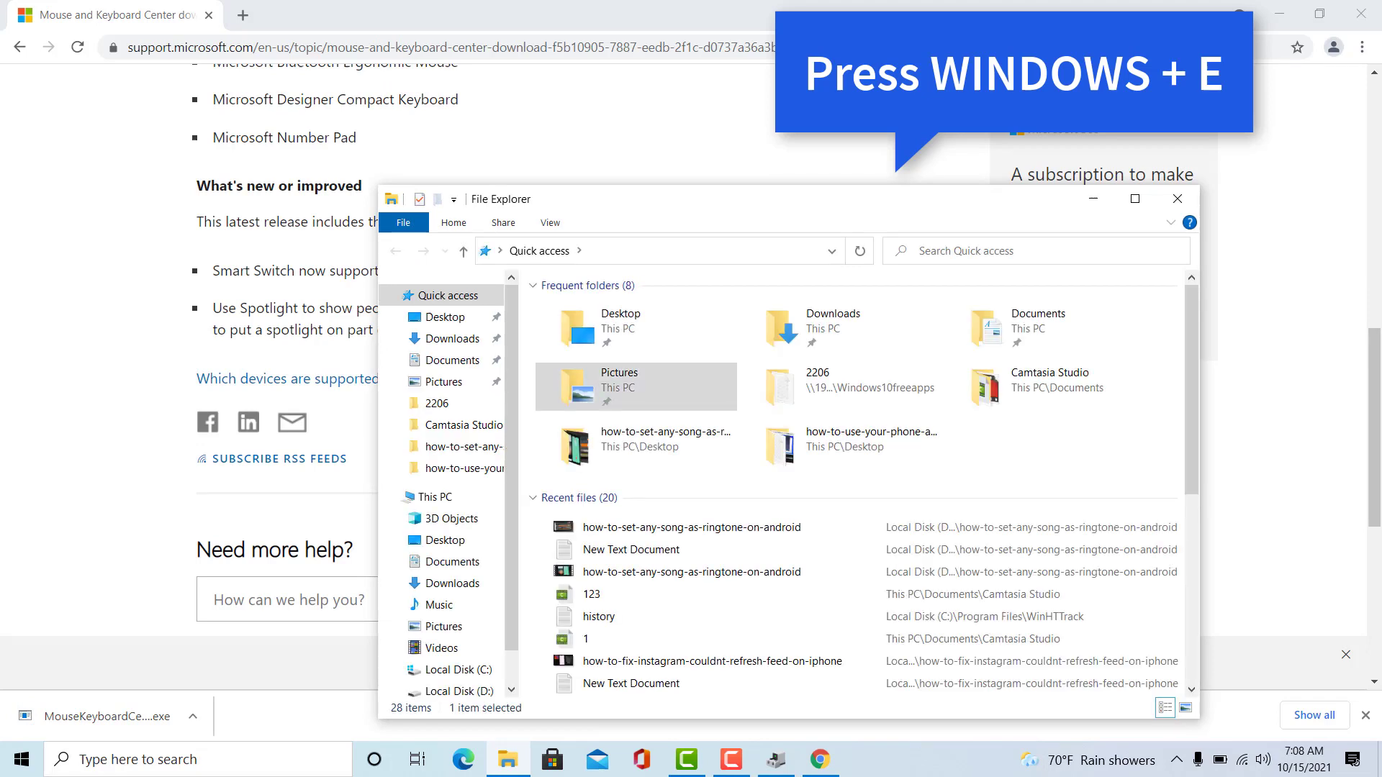
pyautogui.press('Down')
pyautogui.press('Up')
pyautogui.press('Up')
pyautogui.press('Right')
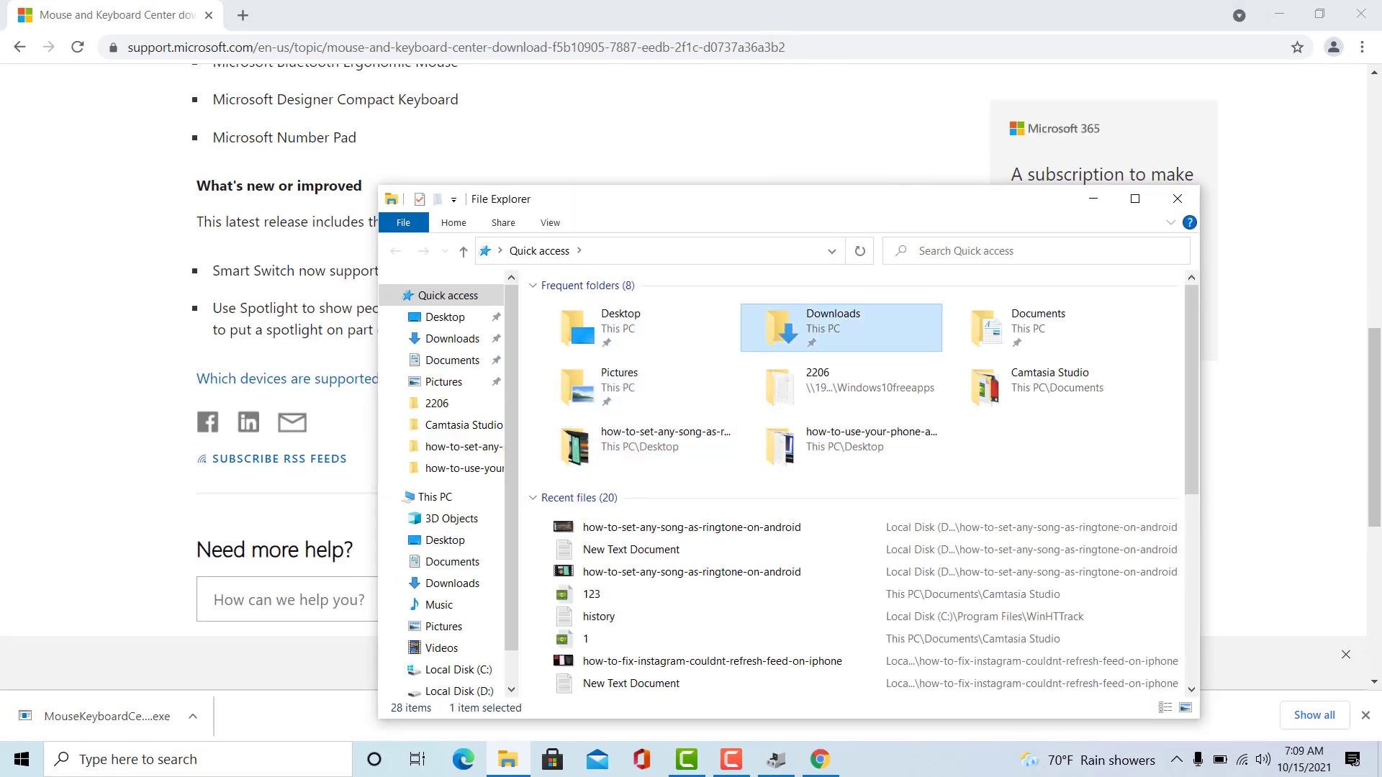
pyautogui.press('Return')
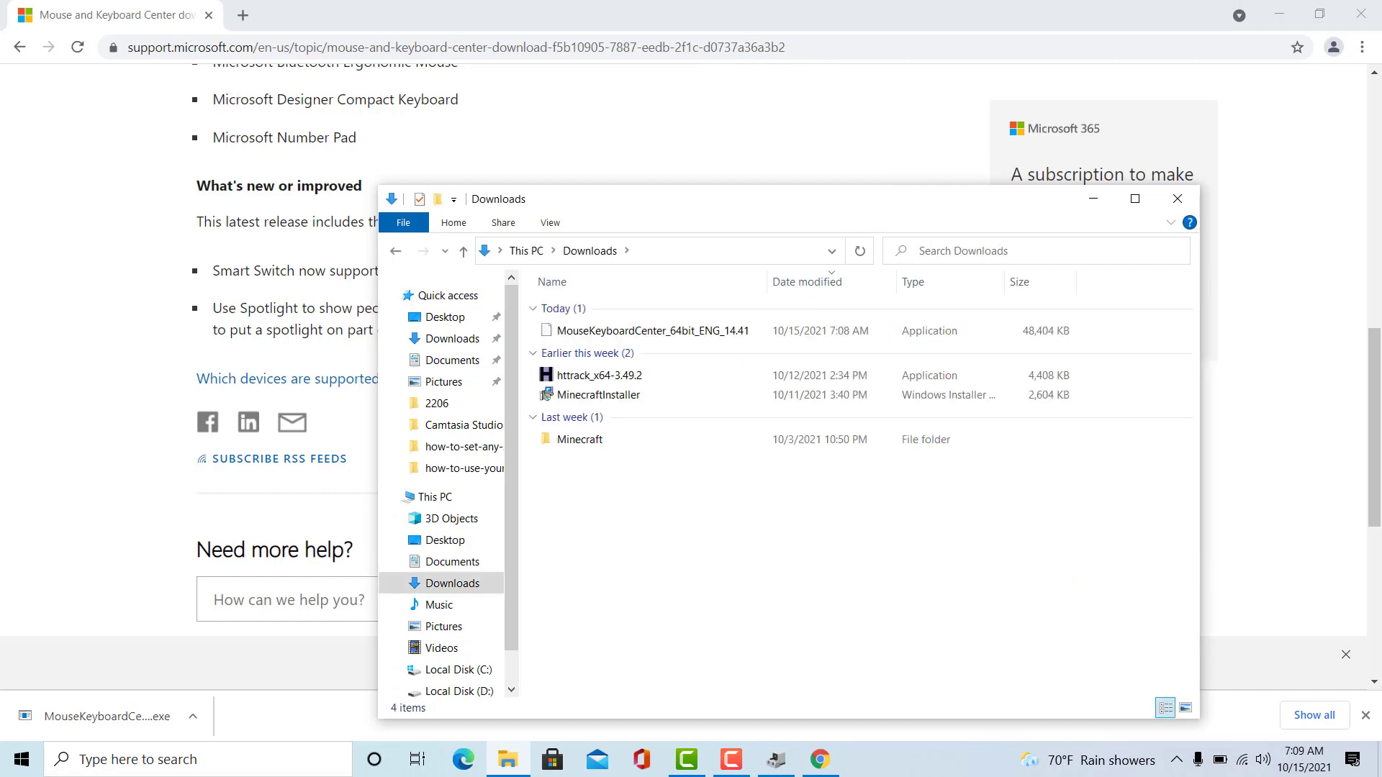
pyautogui.press('Down')
pyautogui.press('Return')
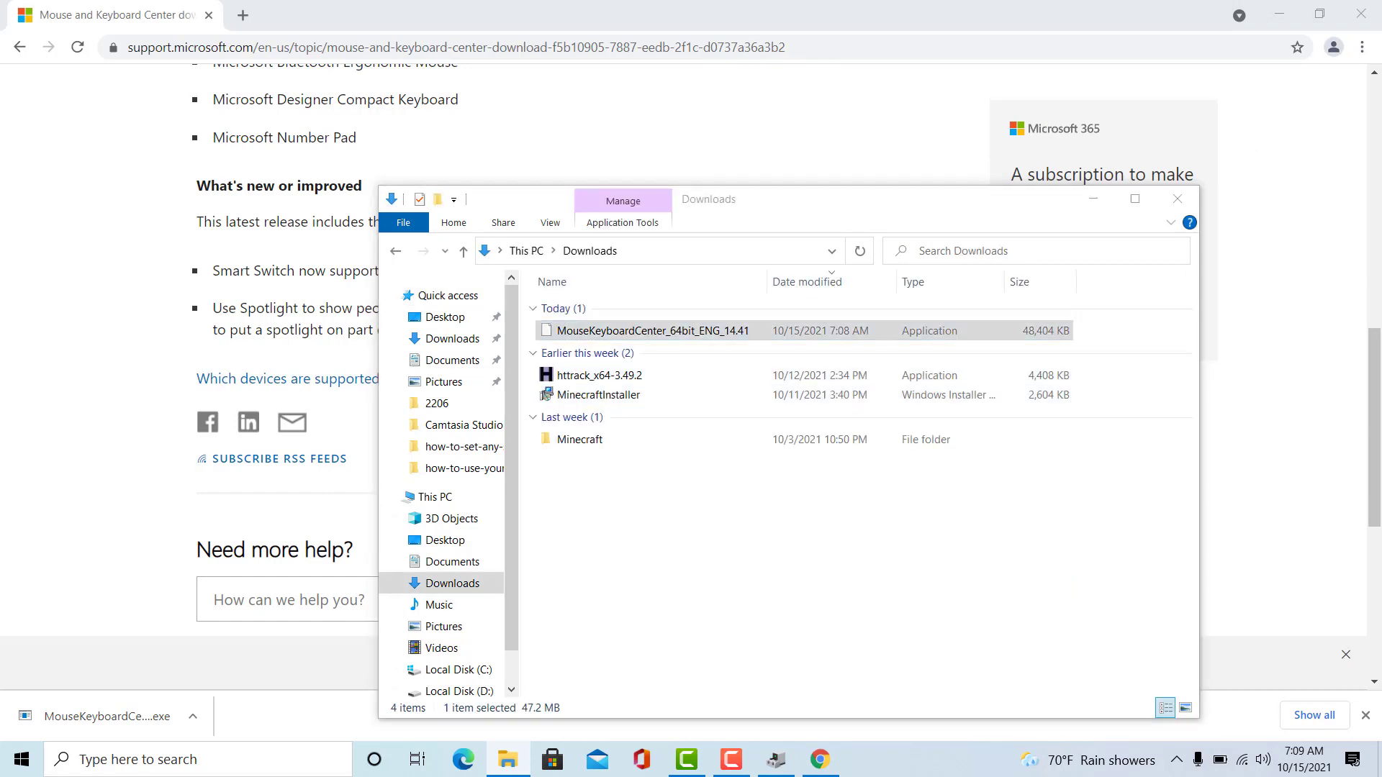